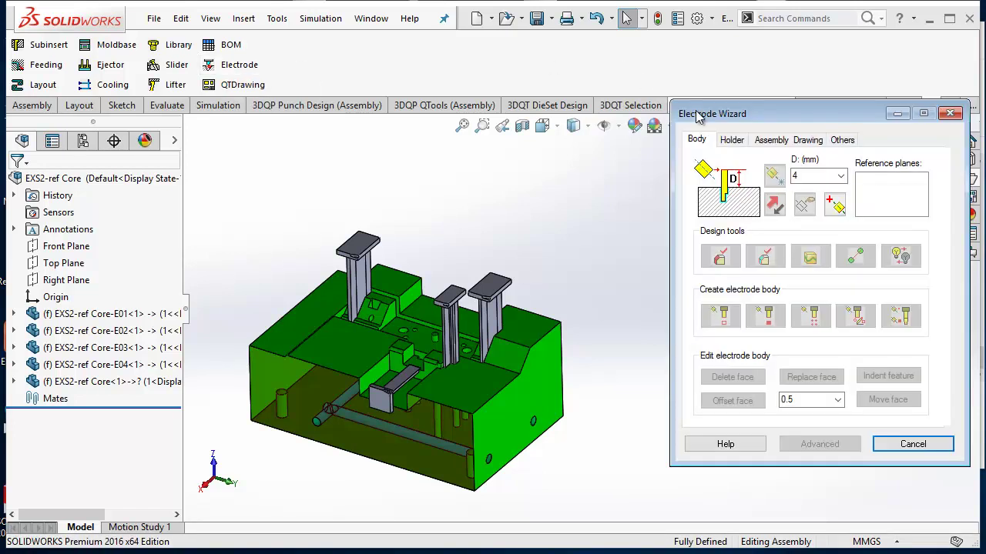
Step: Check the wizard's Assembly and Others tabs, then open the EXS2-ref Core-E01 electrode part
left_click(771, 139)
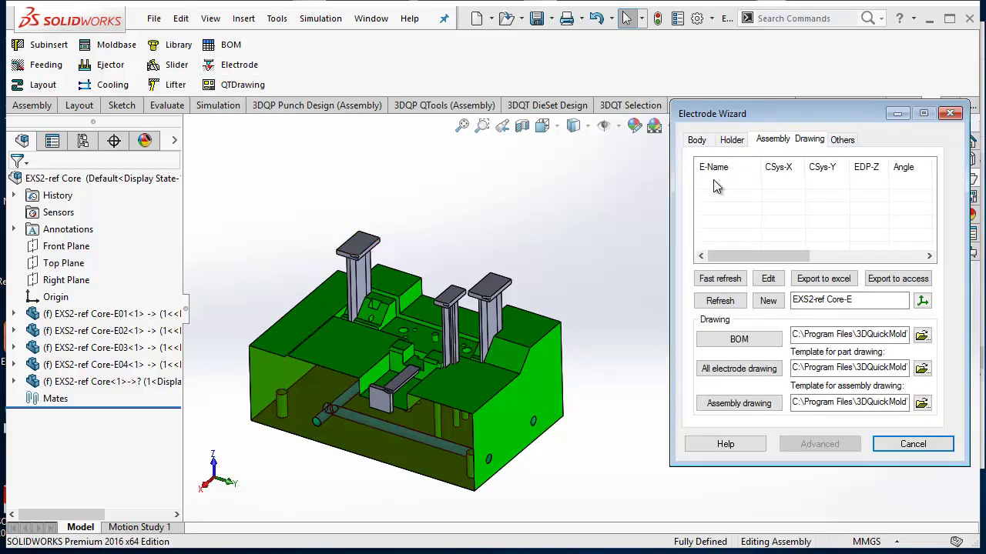
left_click(844, 139)
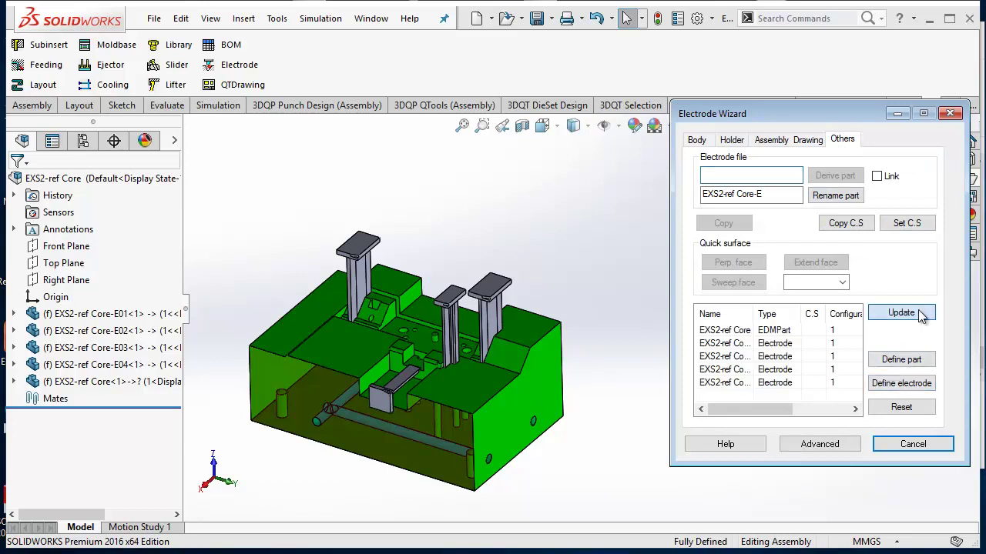
left_click(783, 143)
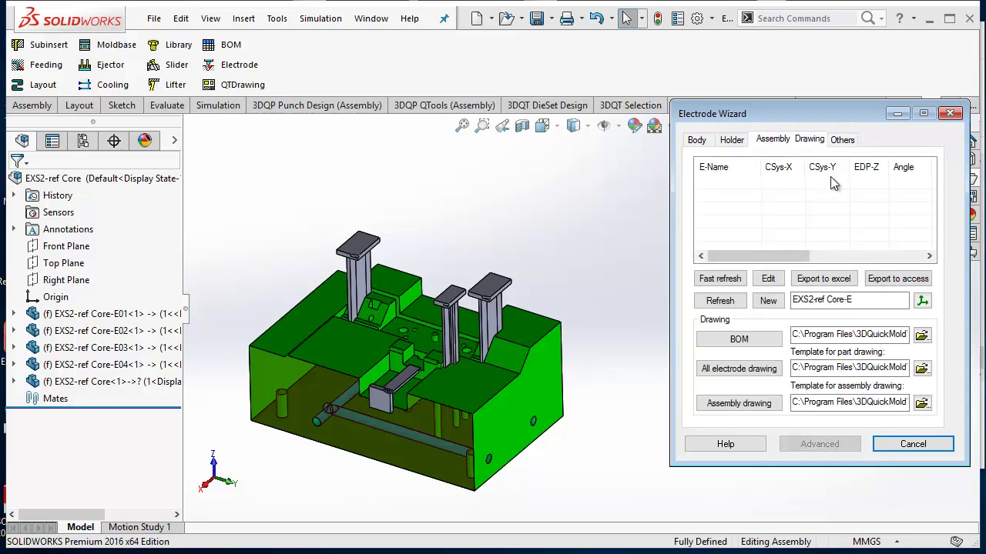
left_click(92, 315)
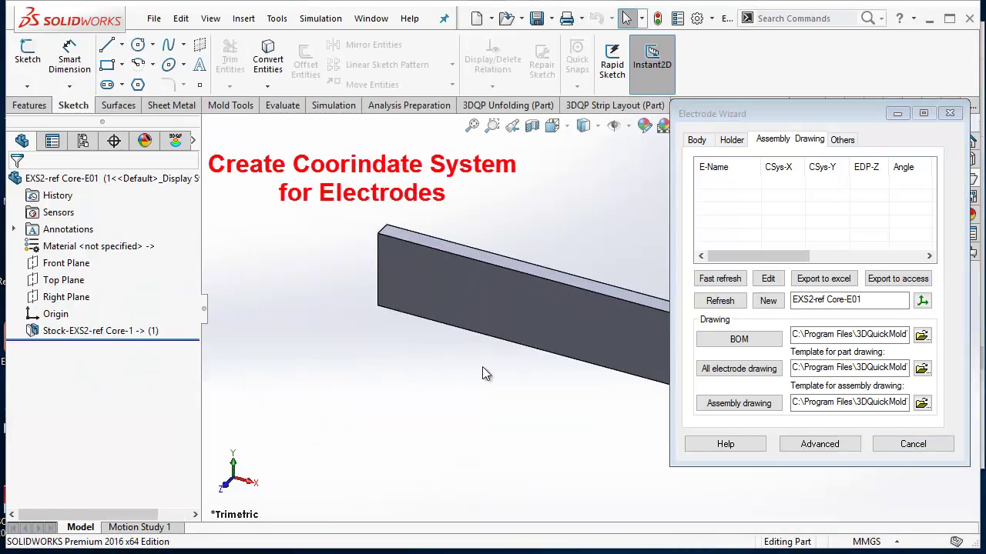
Step: Close the E01 part and start editing the E01 electrode inside the core assembly
left_click_drag(827, 117, 795, 291)
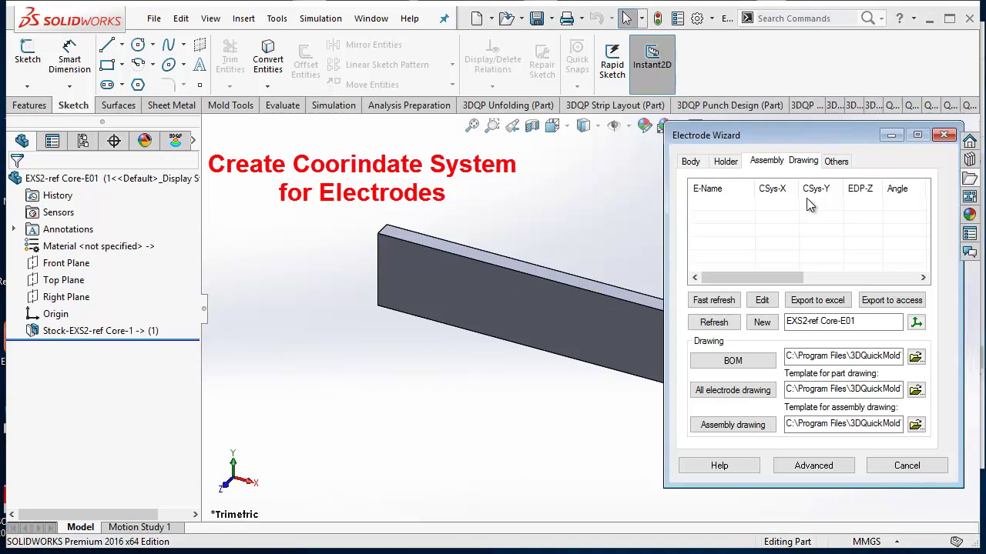
left_click(969, 123)
scroll(401, 392, "down", 2)
scroll(401, 392, "down", 2)
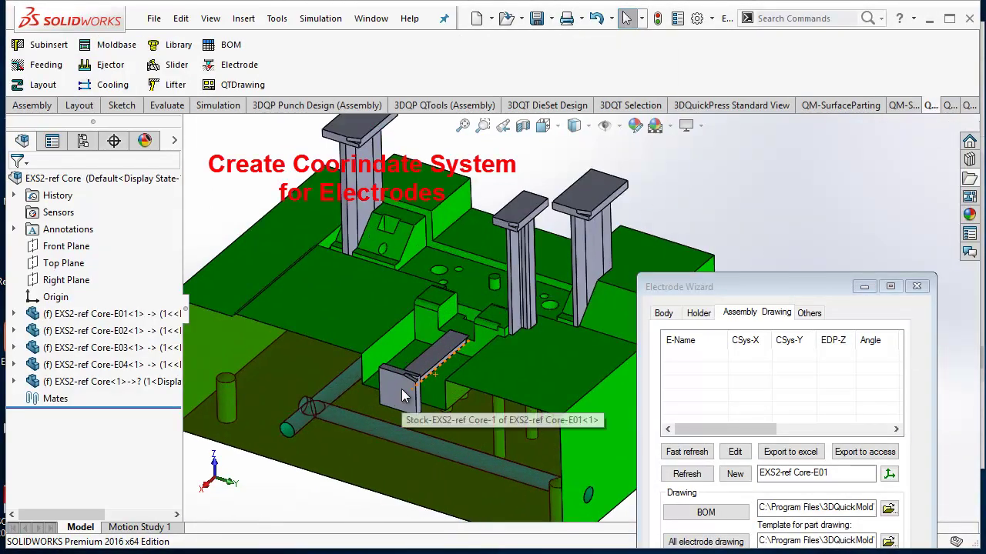
right_click(401, 391)
left_click(475, 38)
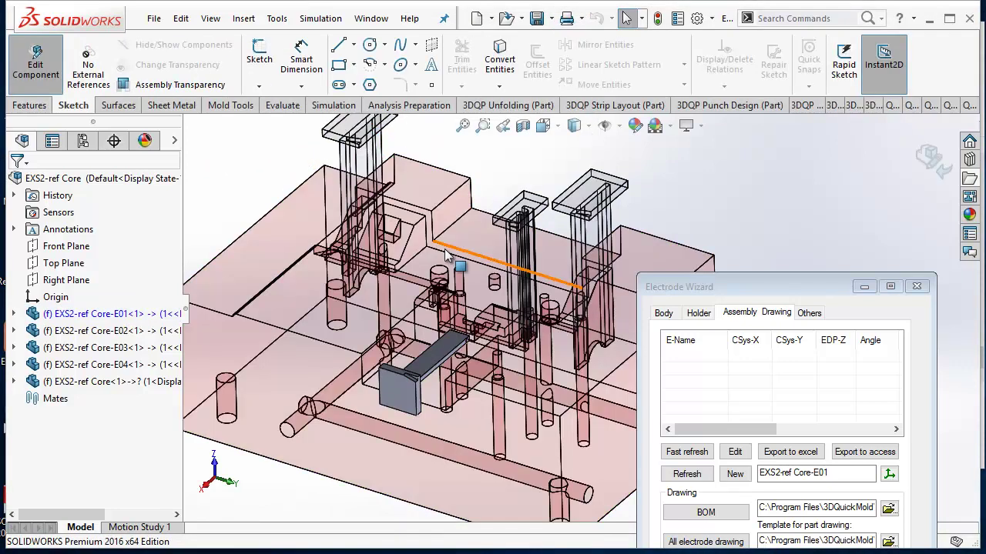
Step: Create coordinate system CS1 on E01's stock block and exit component editing
scroll(412, 389, "down", 2)
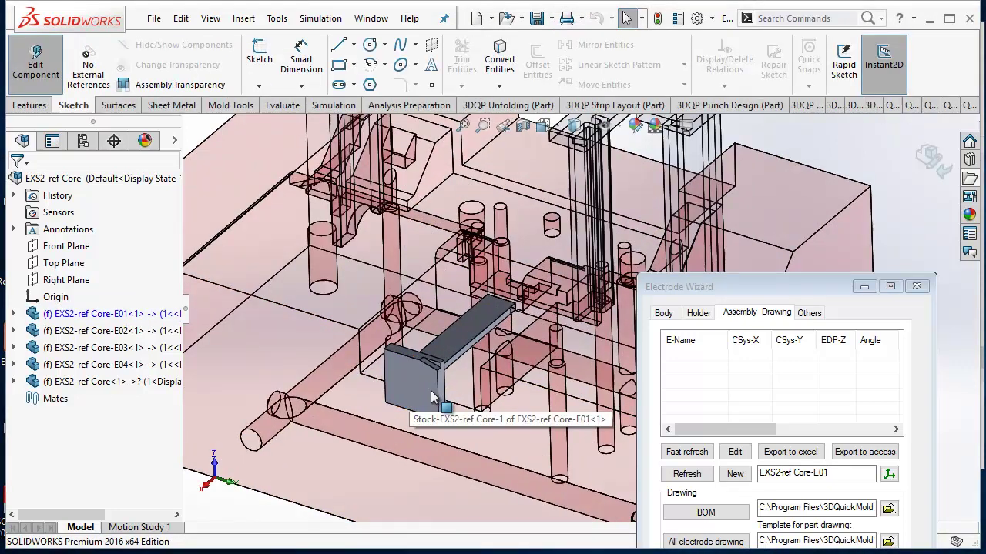
left_click(432, 396)
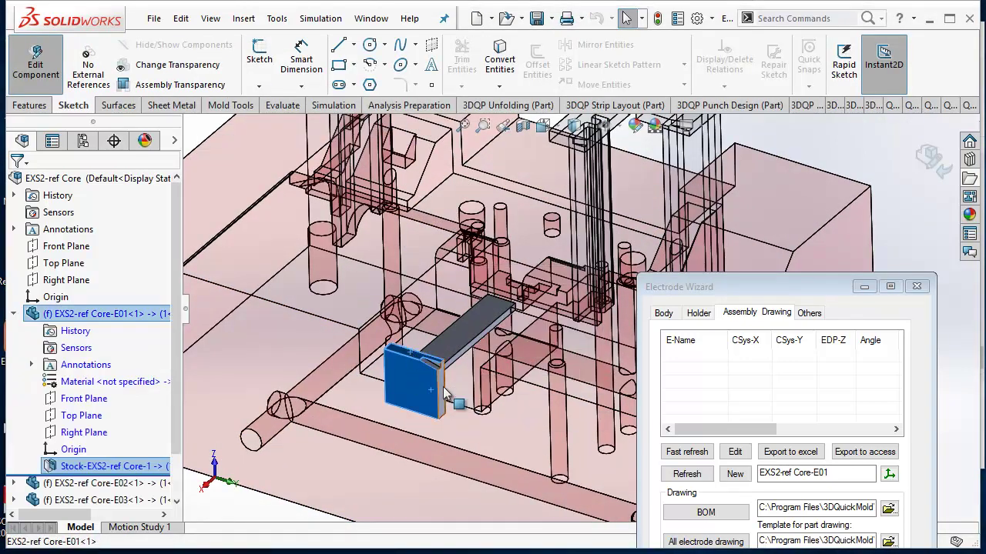
left_click(889, 474)
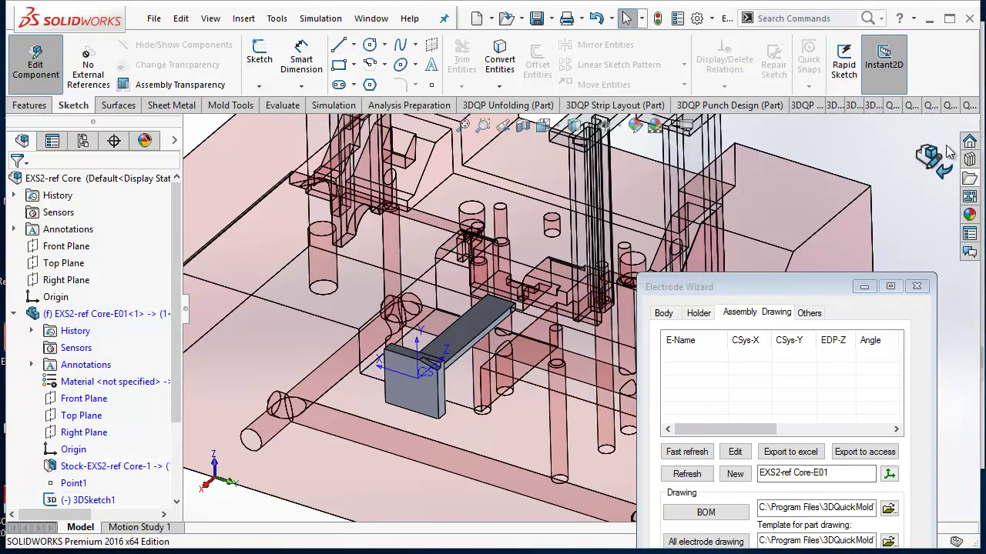
left_click(809, 313)
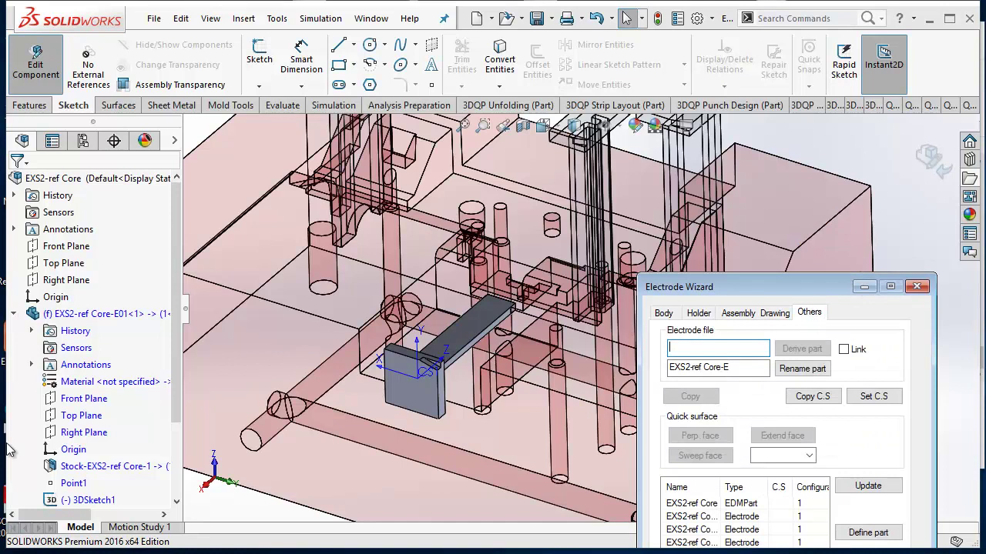
scroll(65, 508, "down", 1)
left_click(68, 466)
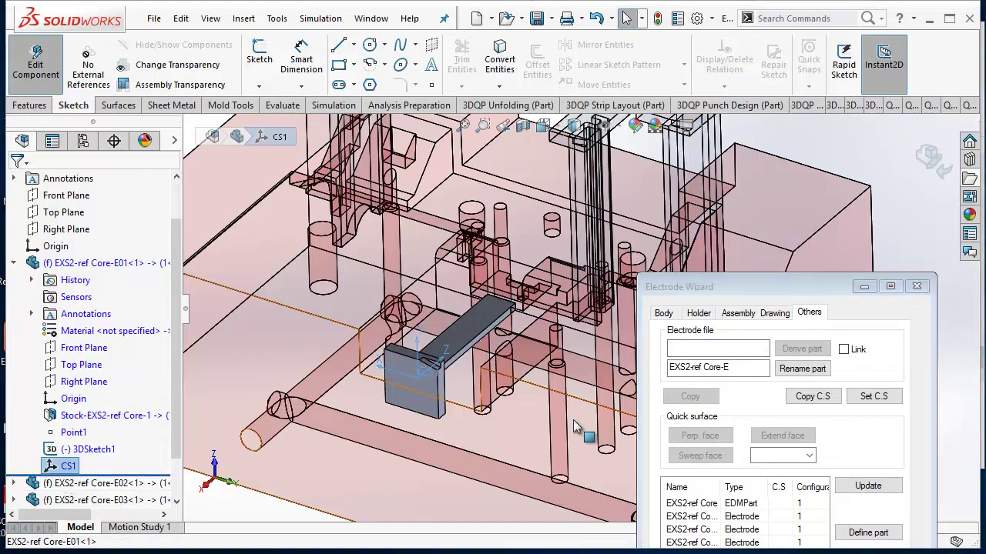
left_click(868, 406)
left_click(830, 393)
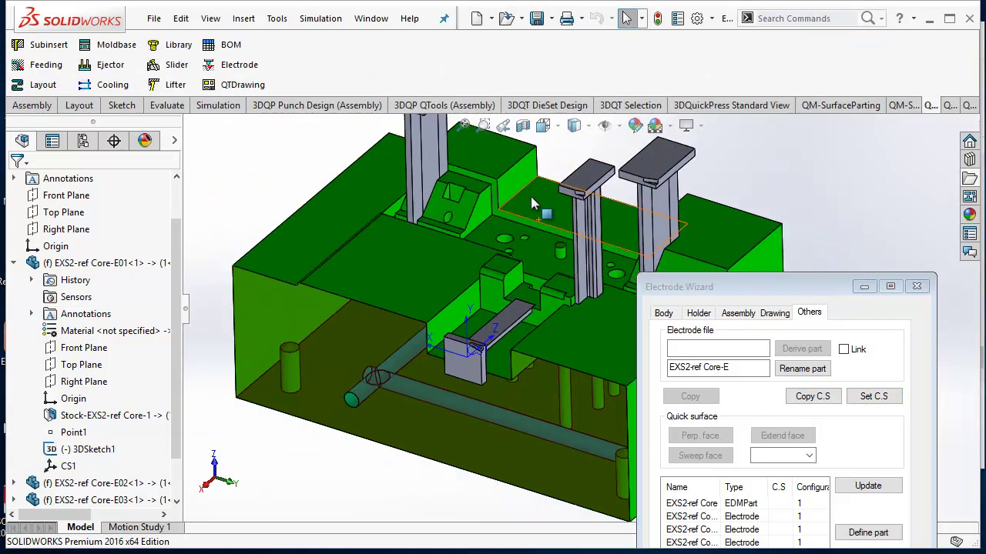
Step: Edit the E04 electrode and add a CS1 coordinate system on its top and side faces
left_click(473, 201)
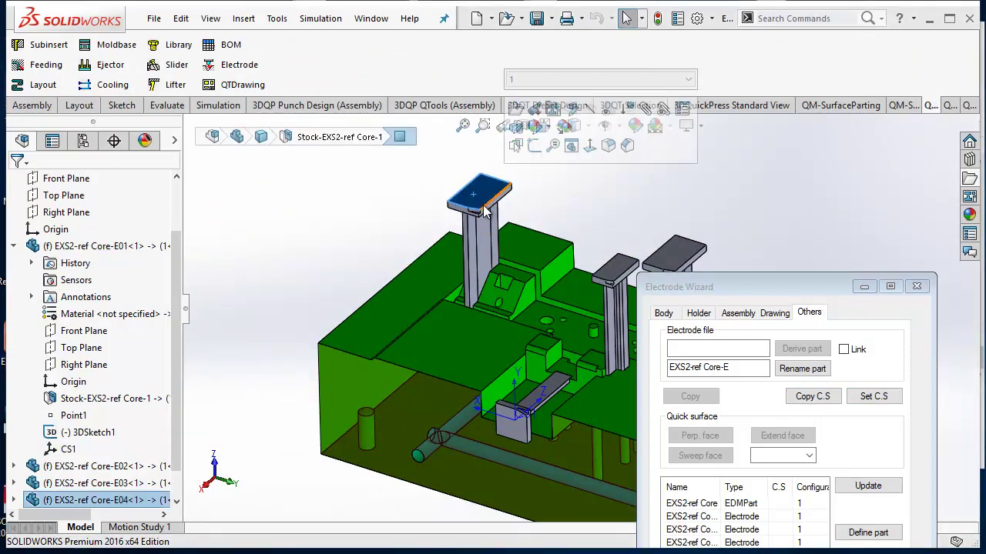
left_click(562, 124)
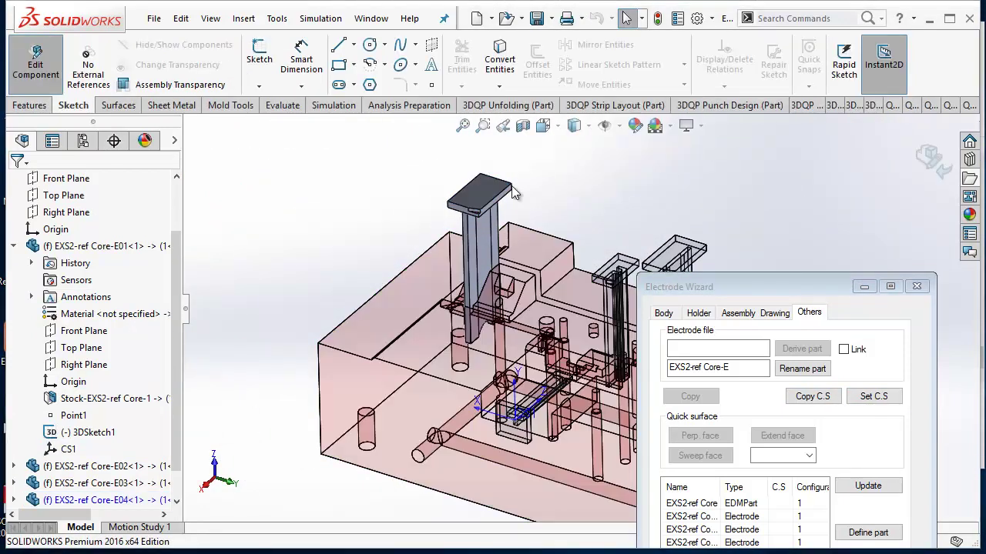
left_click(479, 199)
scroll(464, 217, "down", 3)
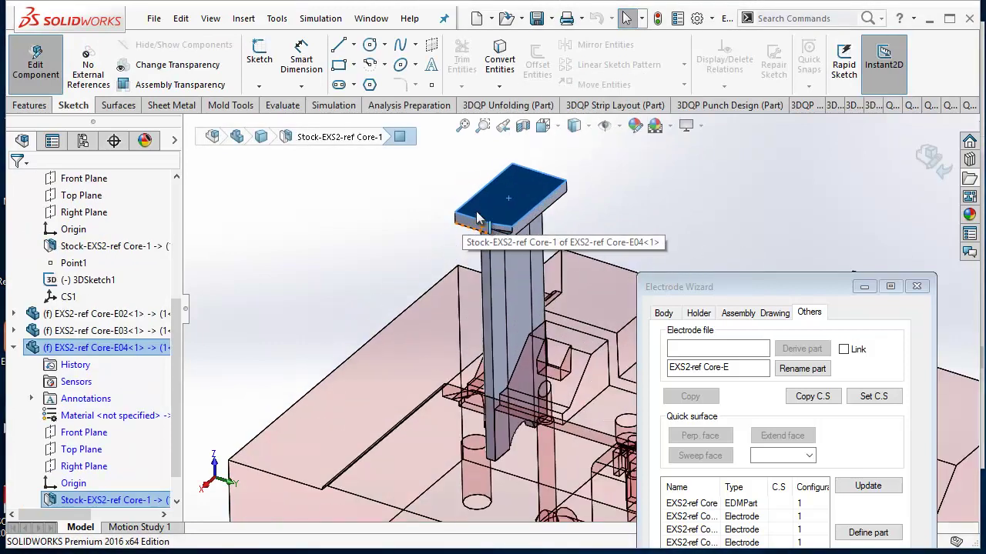
left_click(482, 229, "ctrl")
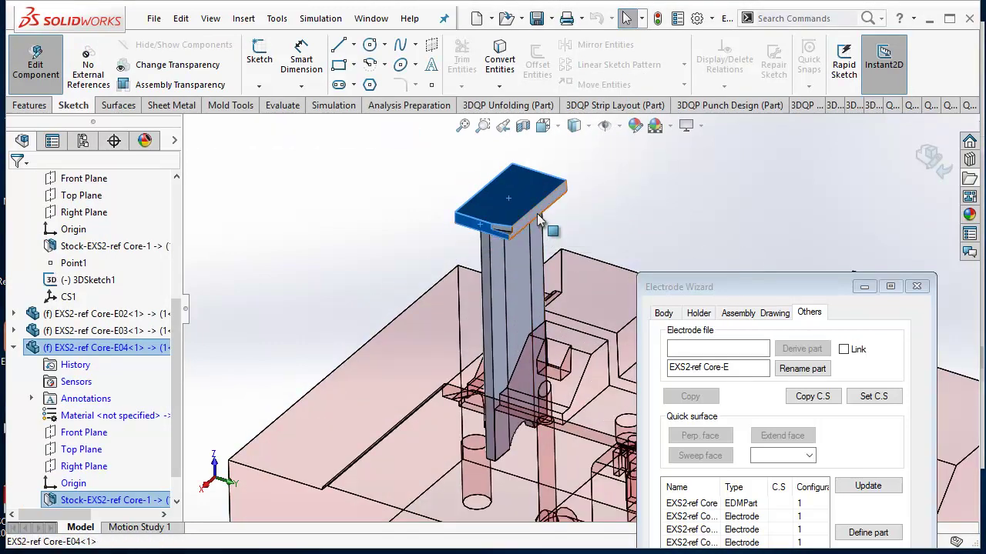
left_click(778, 314)
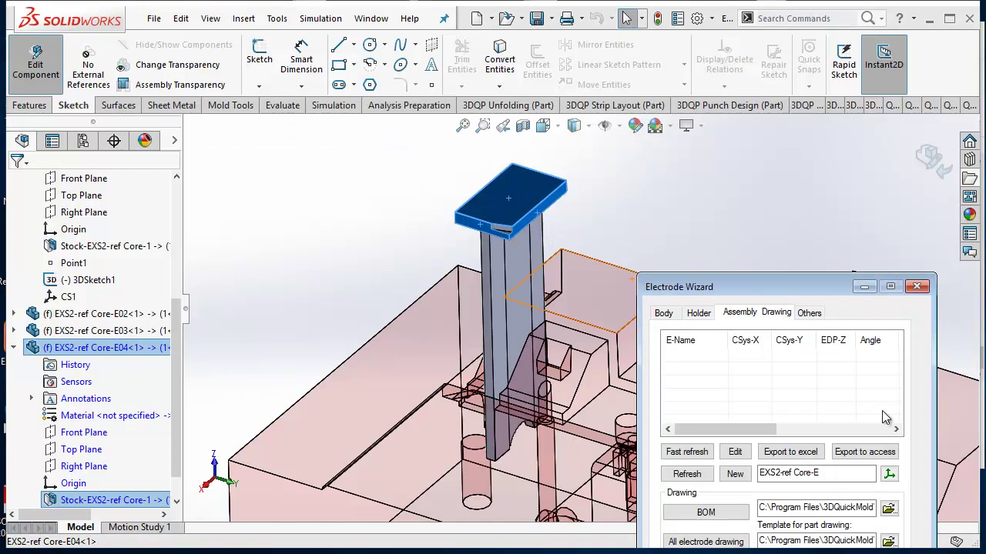
left_click(889, 475)
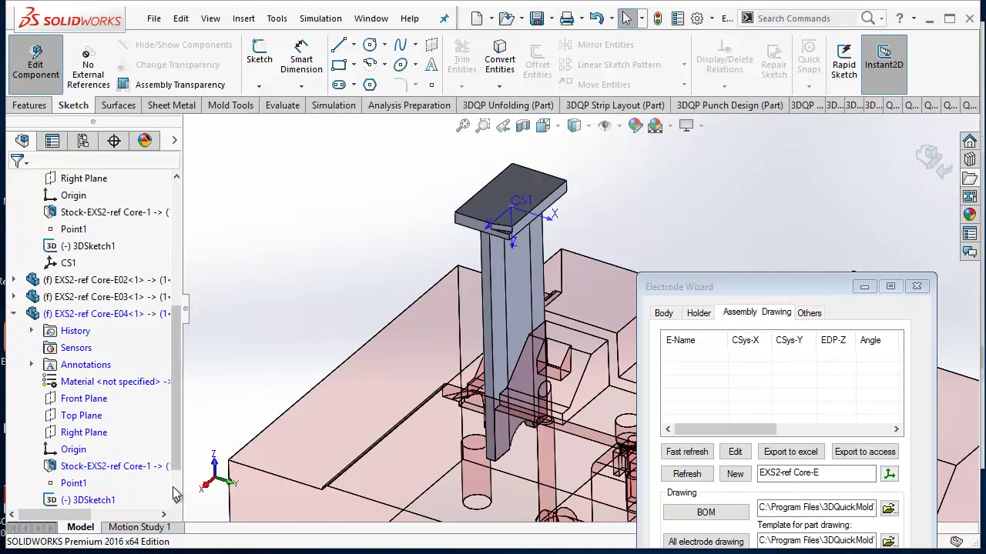
left_click(808, 314)
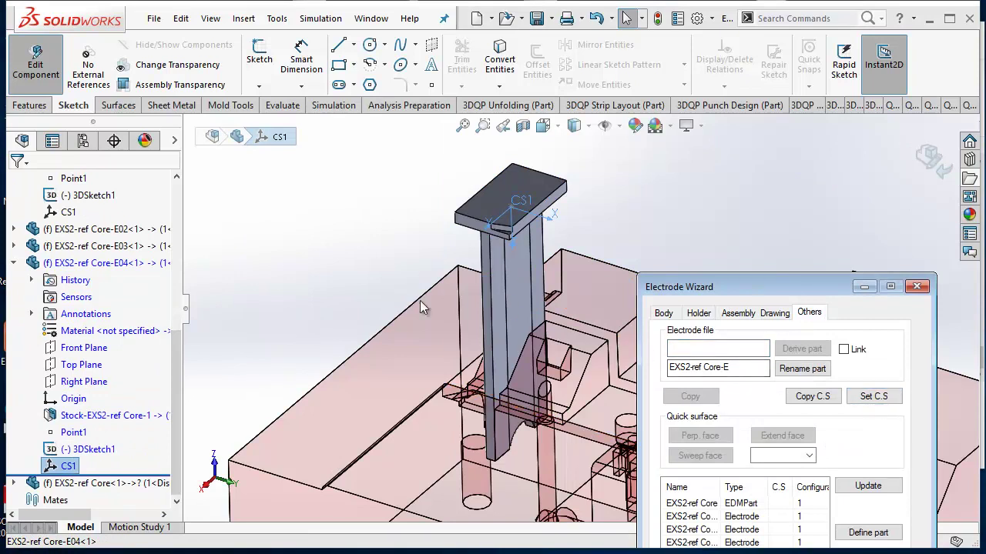
mouse_move(489, 338)
middle_mouse_down("ctrl")
mouse_move(274, 260)
mouse_move(177, 248)
middle_mouse_up("ctrl")
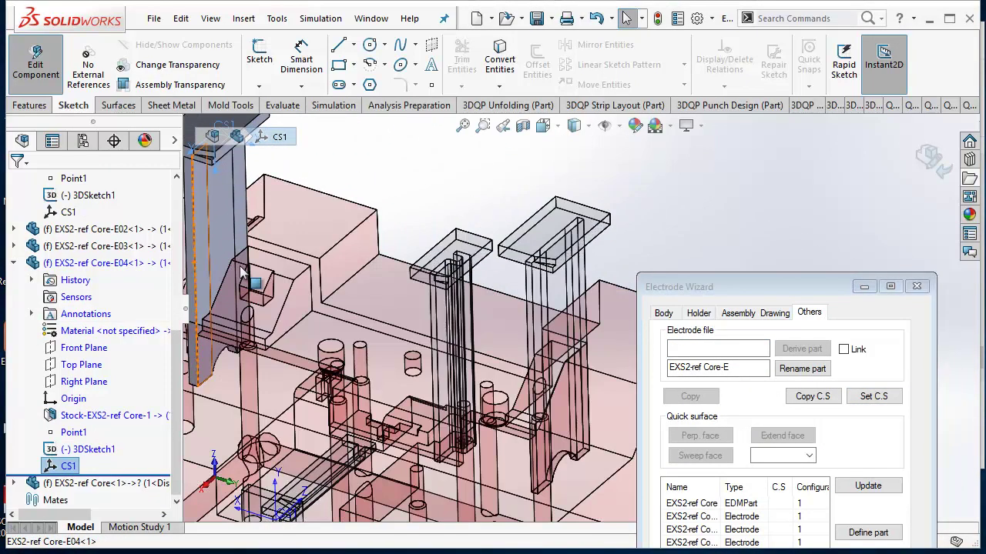
Step: Exit E04 editing, then add a CS1 coordinate system on E03's top and front faces
left_click(929, 158)
left_click(467, 258)
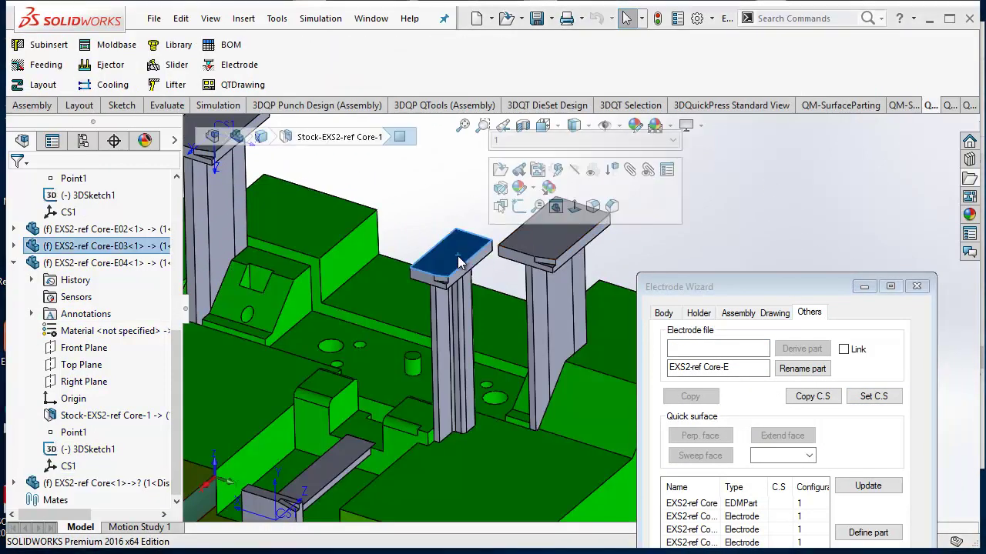
left_click(556, 172)
left_click(453, 262)
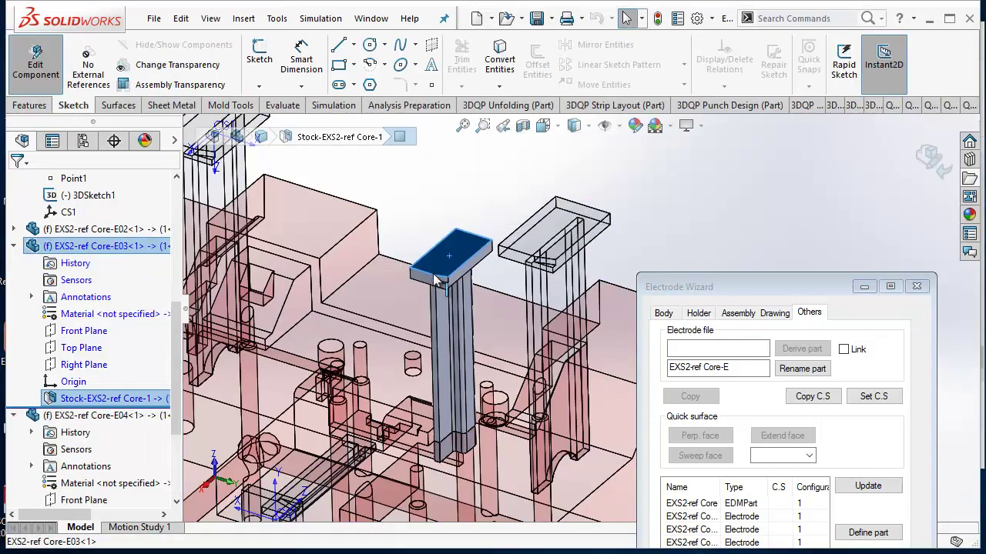
left_click(427, 277, "ctrl")
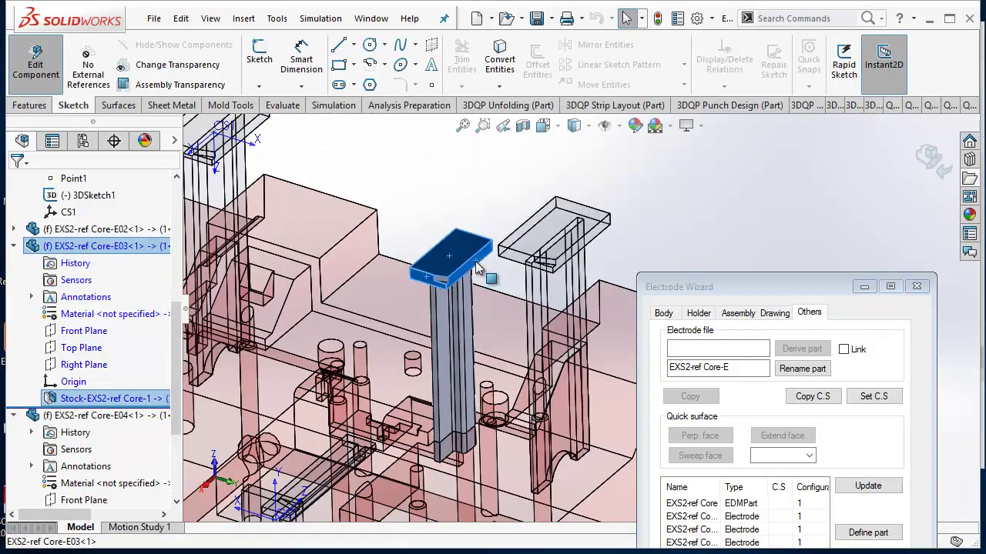
left_click(739, 313)
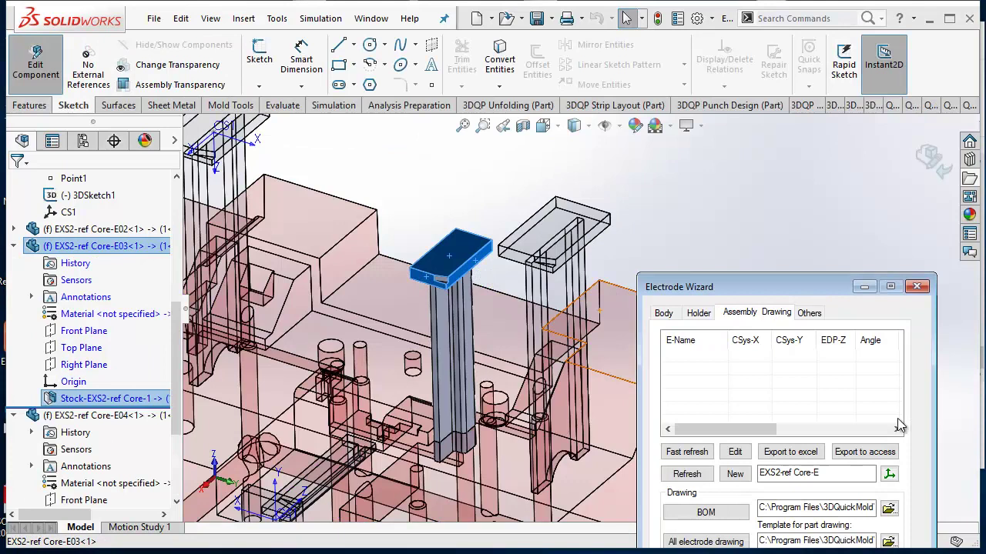
left_click(889, 475)
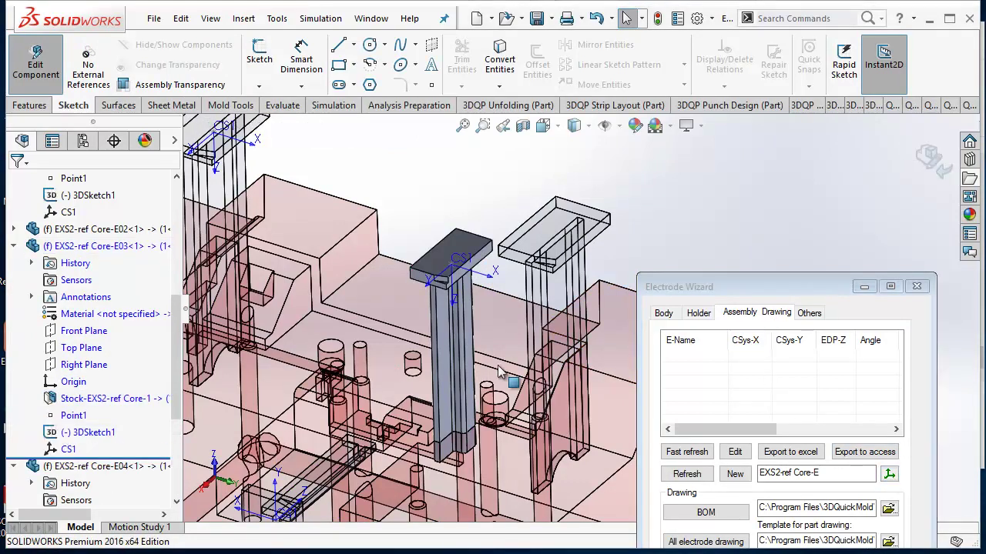
left_click(84, 449)
left_click(810, 313)
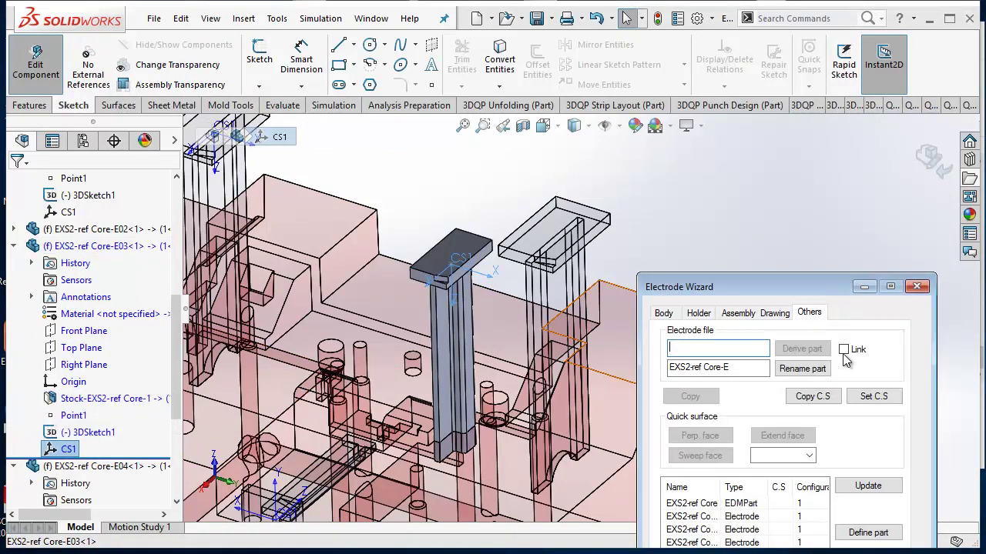
left_click(814, 397)
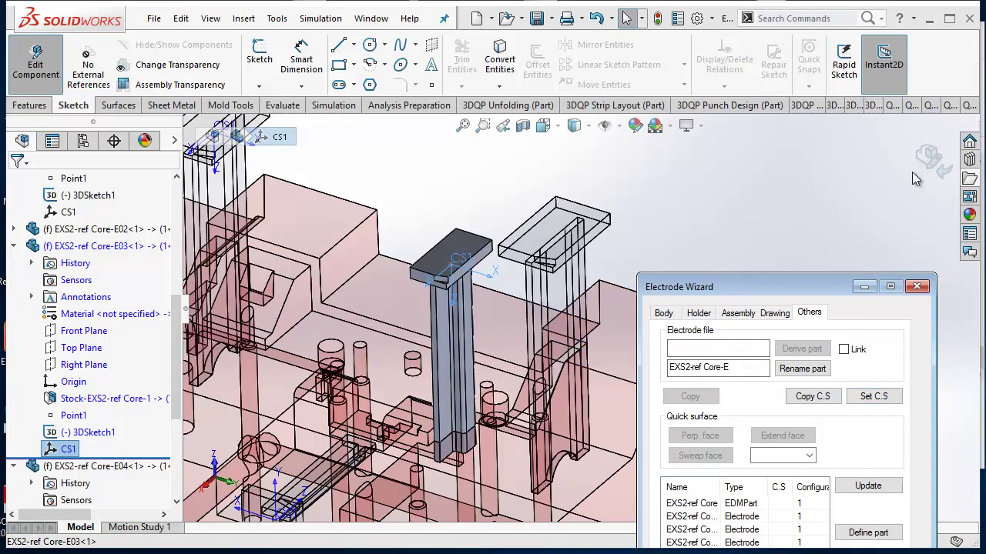
left_click(547, 229)
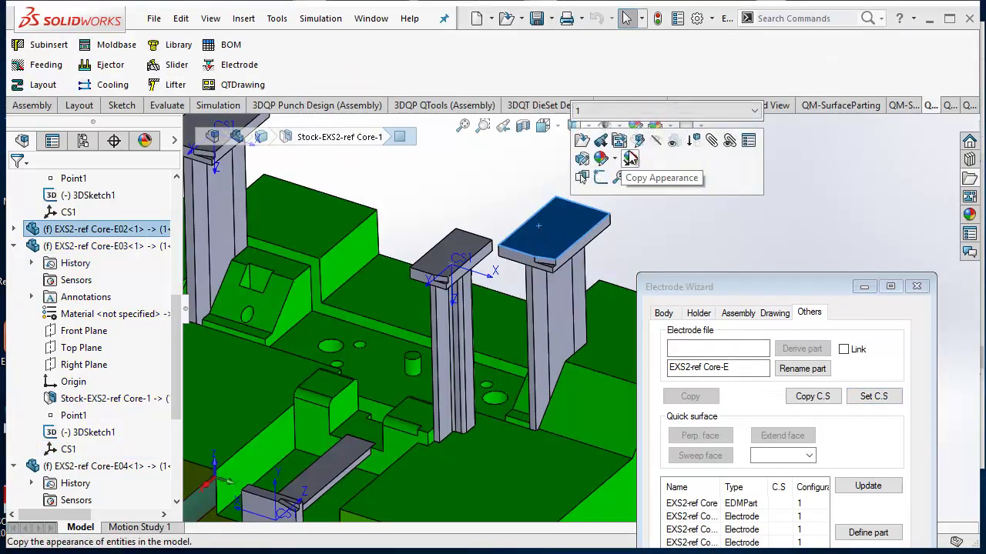
Step: Add a CS1 coordinate system on E02's top face, assign it with Set C.S, and exit editing
left_click(620, 158)
left_click(552, 244)
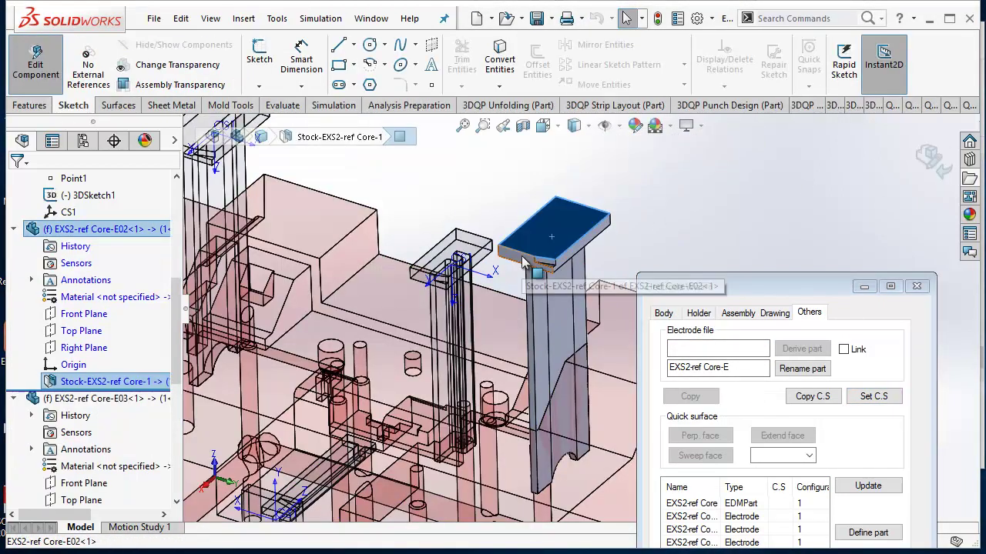
left_click(791, 314)
left_click(889, 474)
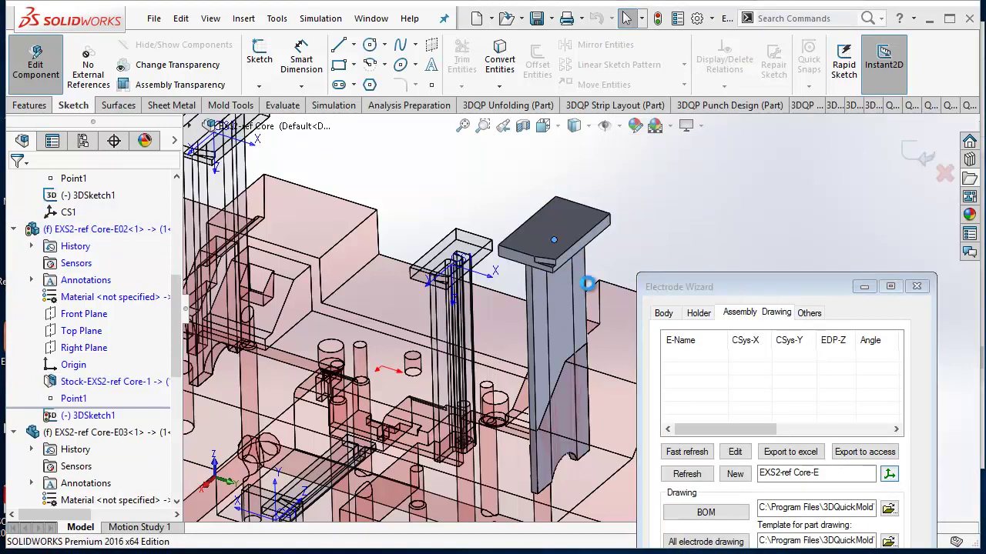
left_click(808, 312)
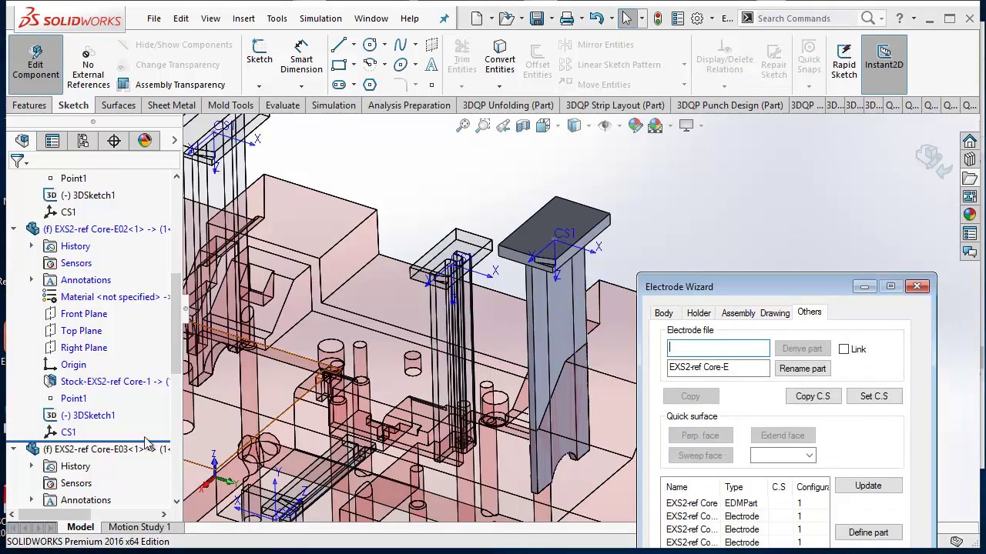
left_click(871, 398)
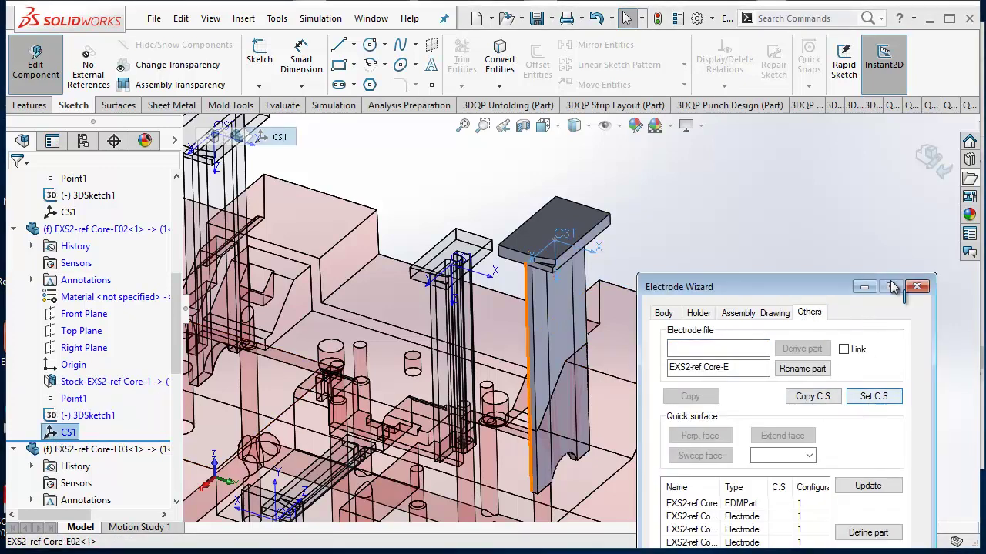
left_click(929, 159)
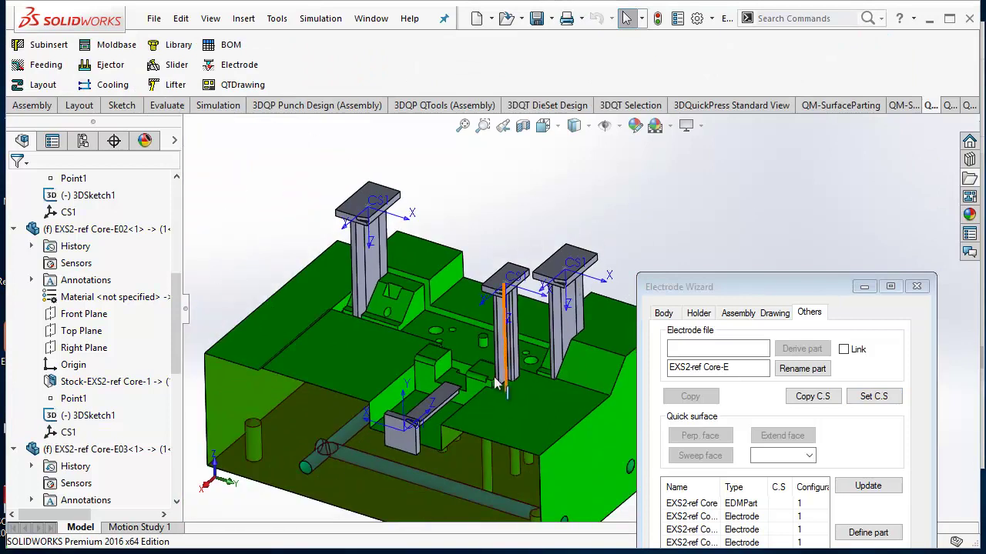
mouse_move(487, 367)
middle_mouse_down()
mouse_move(486, 281)
mouse_move(427, 343)
middle_mouse_up()
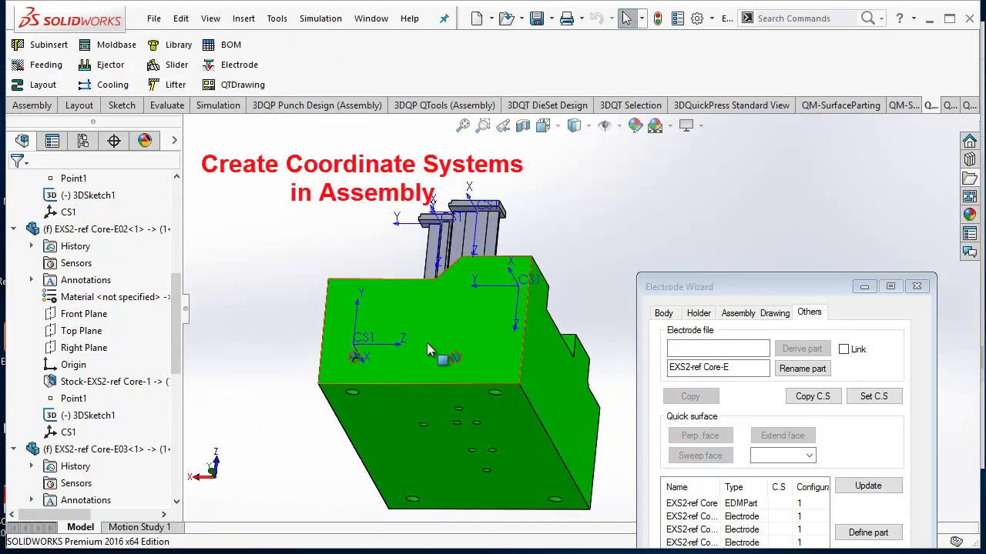
Step: Create coordinate system CS1 on the core block's bottom face
left_click(459, 391)
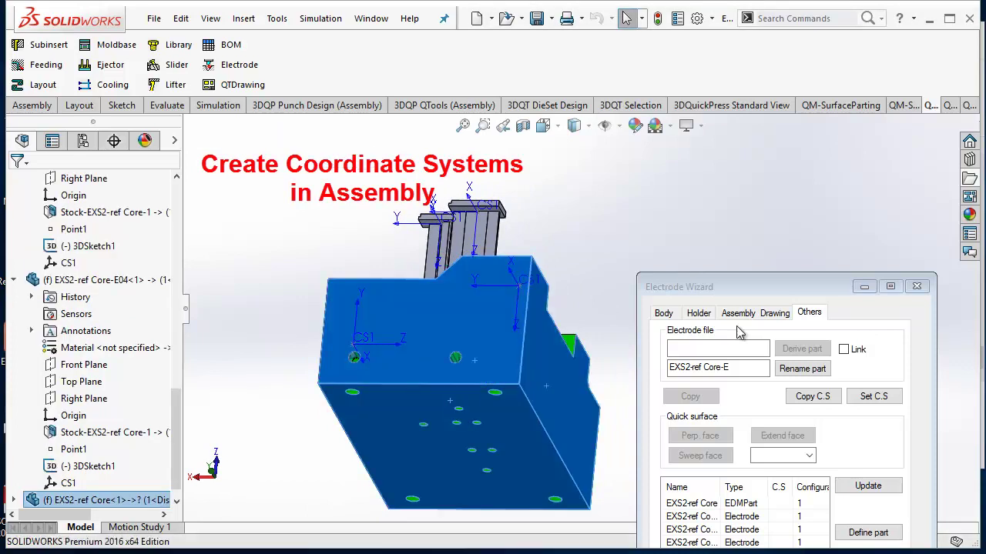
left_click(760, 314)
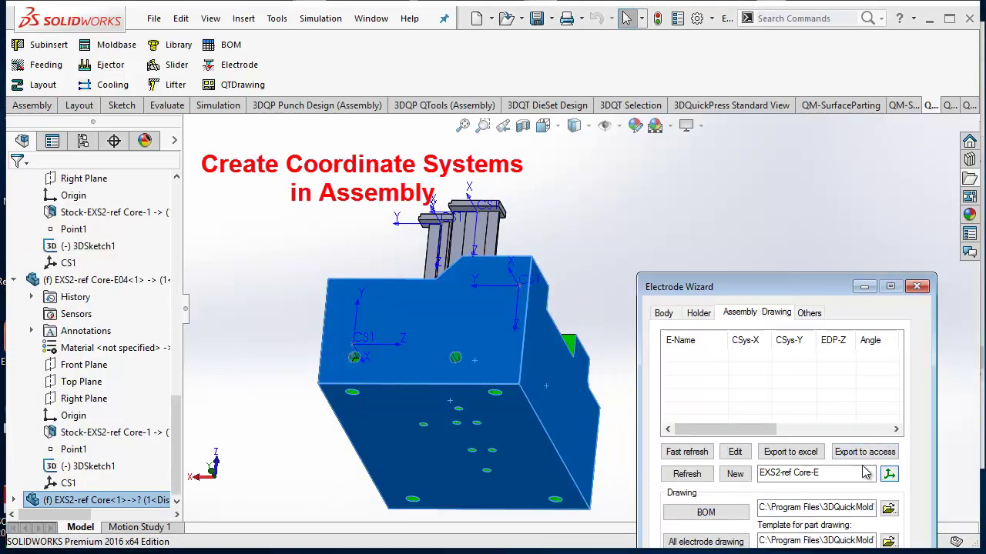
left_click(813, 316)
scroll(71, 491, "down", 1)
left_click(50, 500)
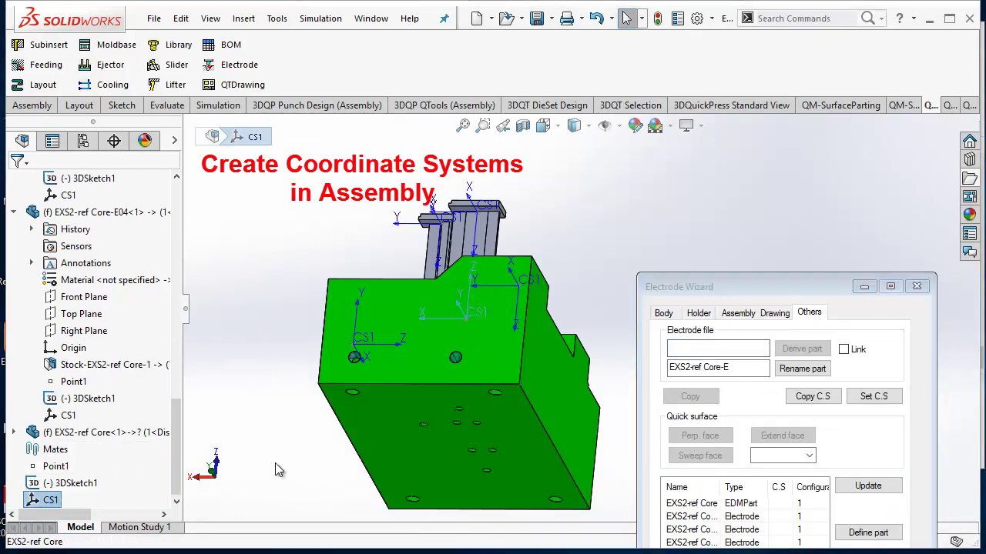
left_click(876, 397)
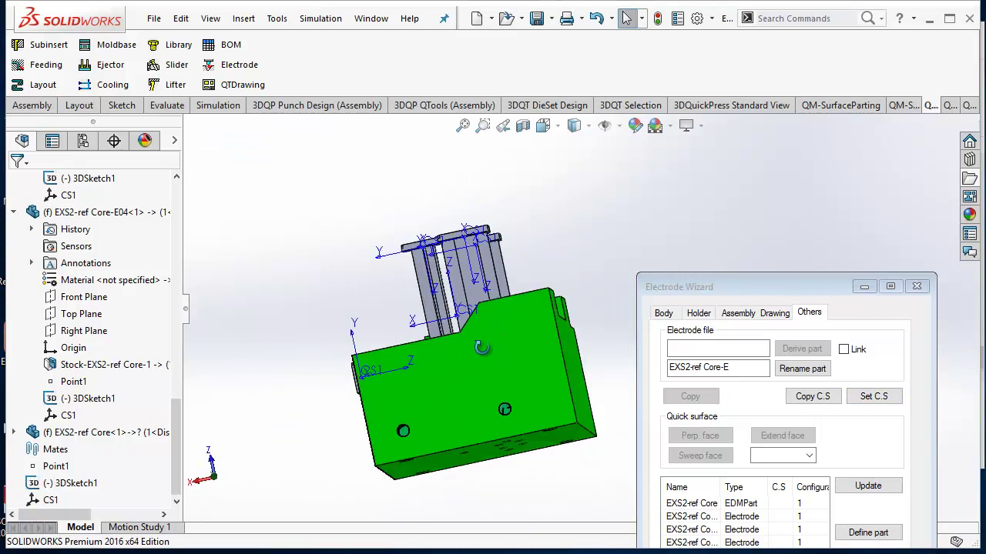
Step: Create coordinate system CS2 on a side face of the core block
left_click(433, 395)
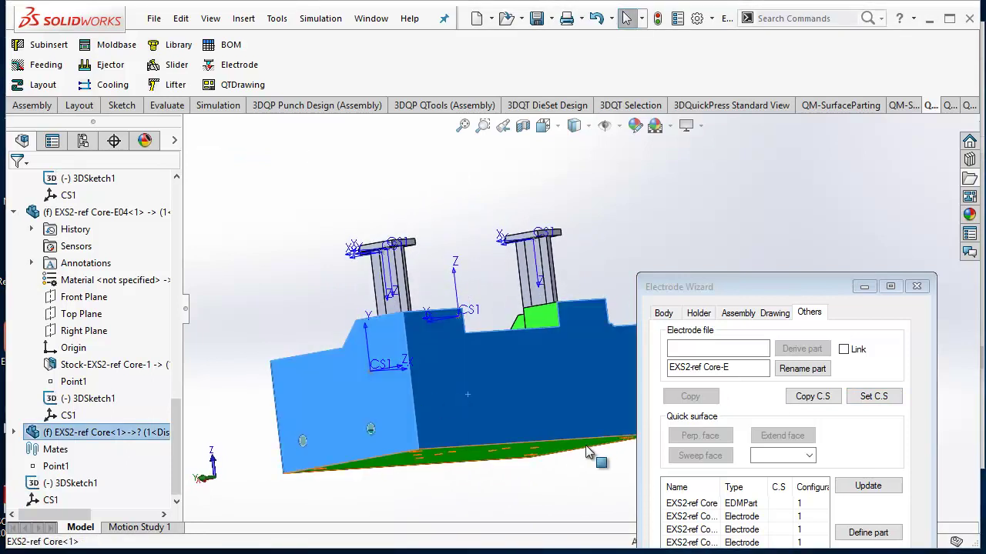
left_click(741, 312)
left_click(888, 475)
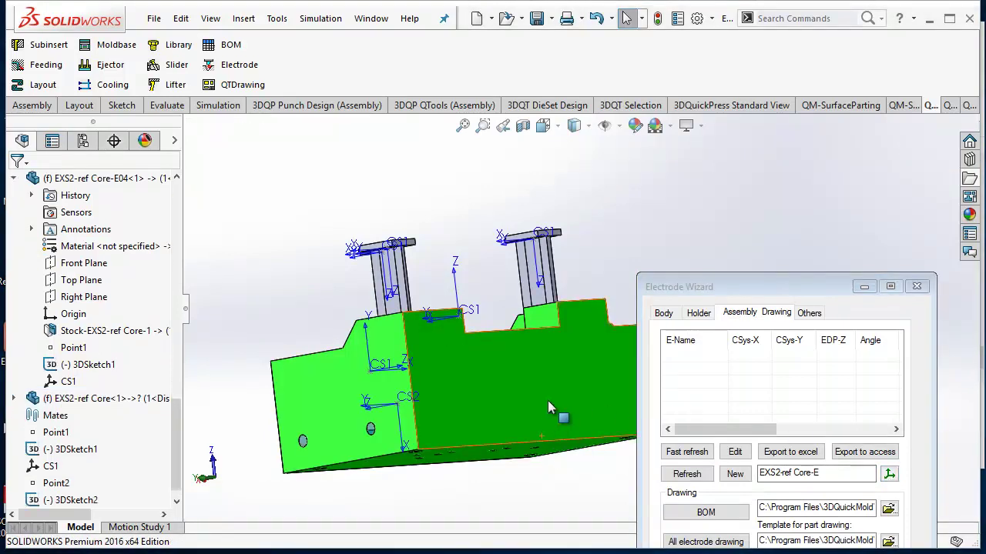
scroll(129, 471, "down", 1)
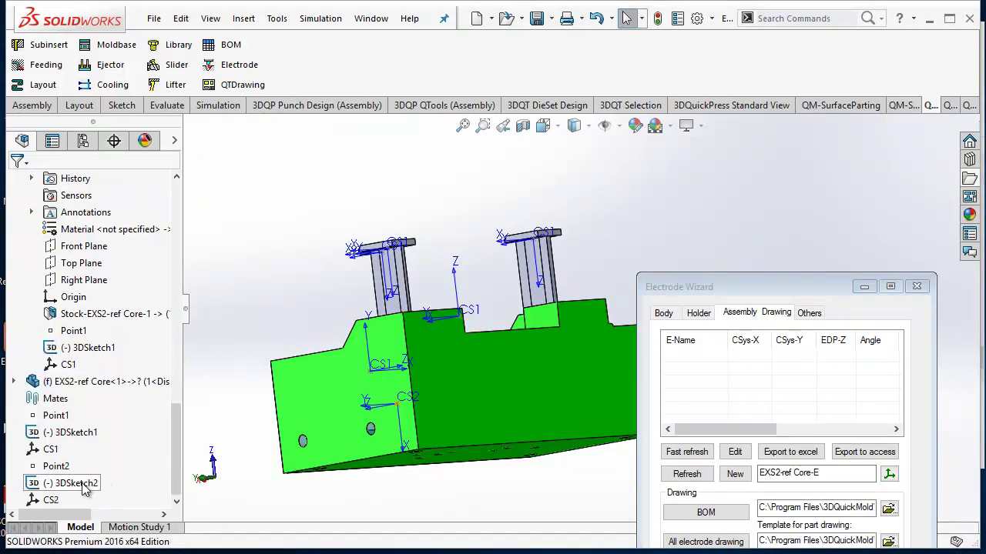
left_click(46, 502)
left_click(810, 314)
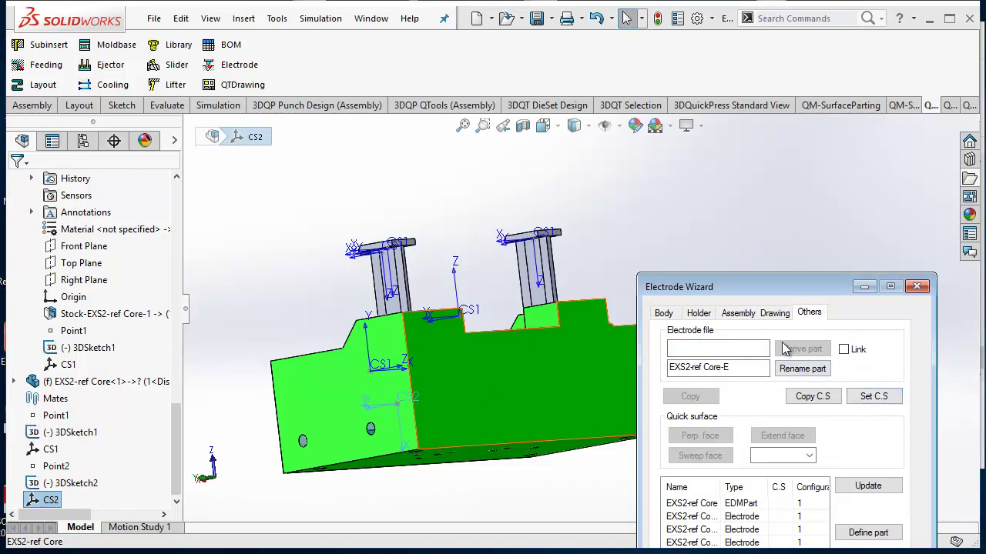
left_click(775, 313)
scroll(486, 365, "up", 2)
scroll(486, 365, "up", 1)
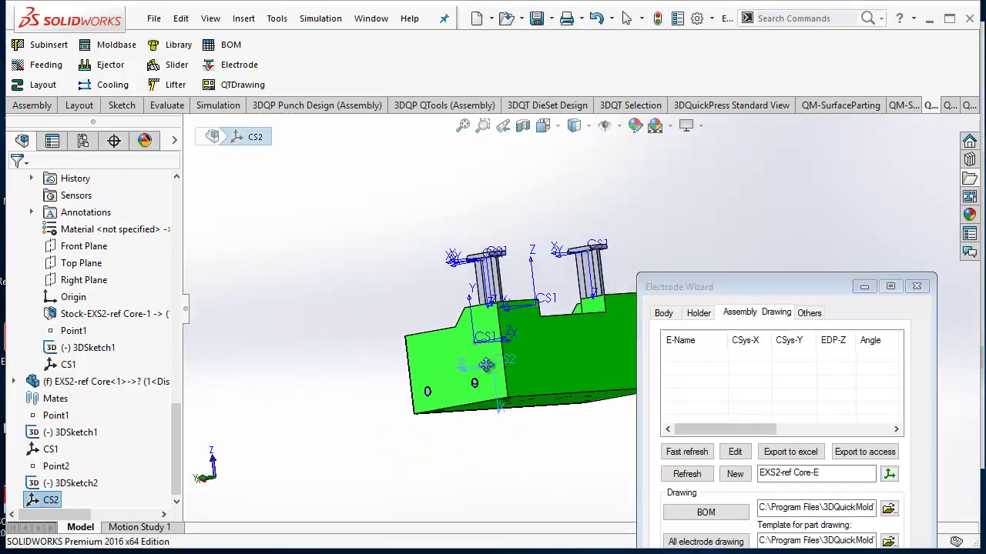
Step: Rename the E01 electrode's CS1 coordinate system to CS2
middle_click_drag(486, 365, 512, 382)
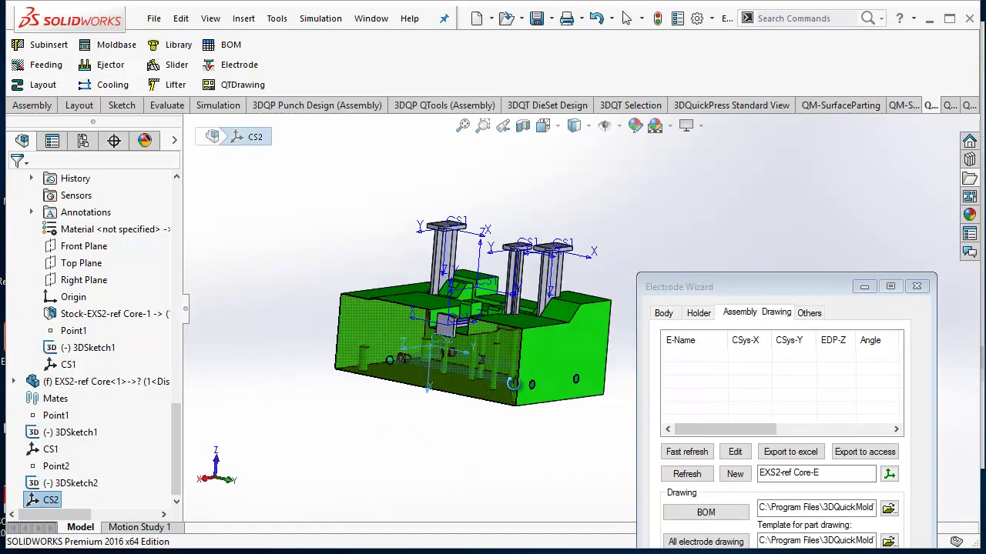
scroll(53, 461, "up", 4)
scroll(62, 458, "up", 4)
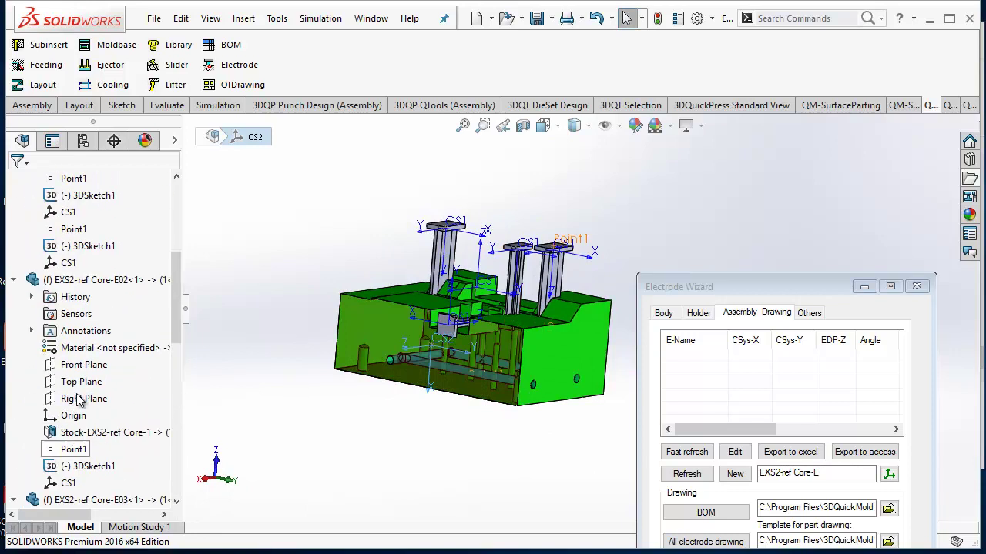
scroll(73, 454, "up", 4)
scroll(81, 462, "down", 2)
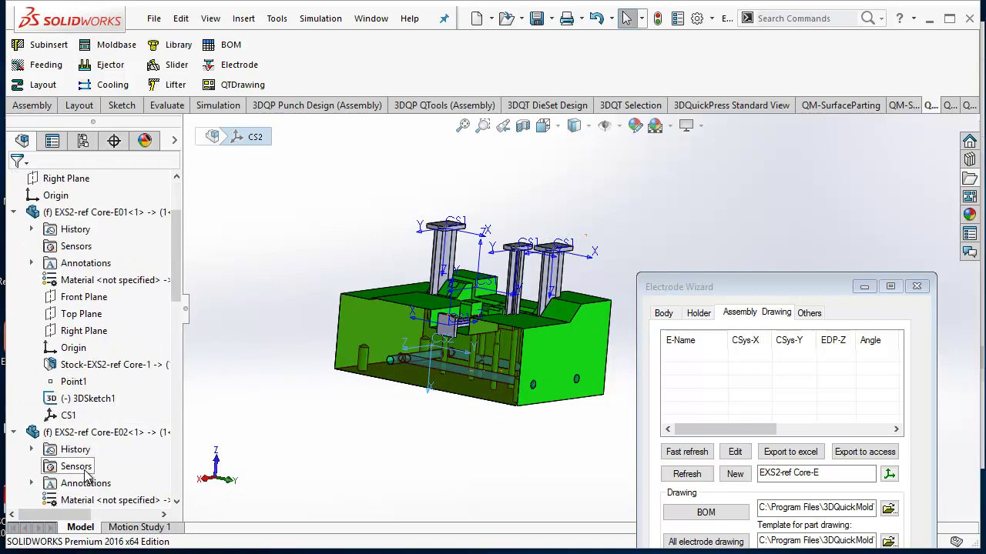
left_click(75, 416)
left_click(76, 416)
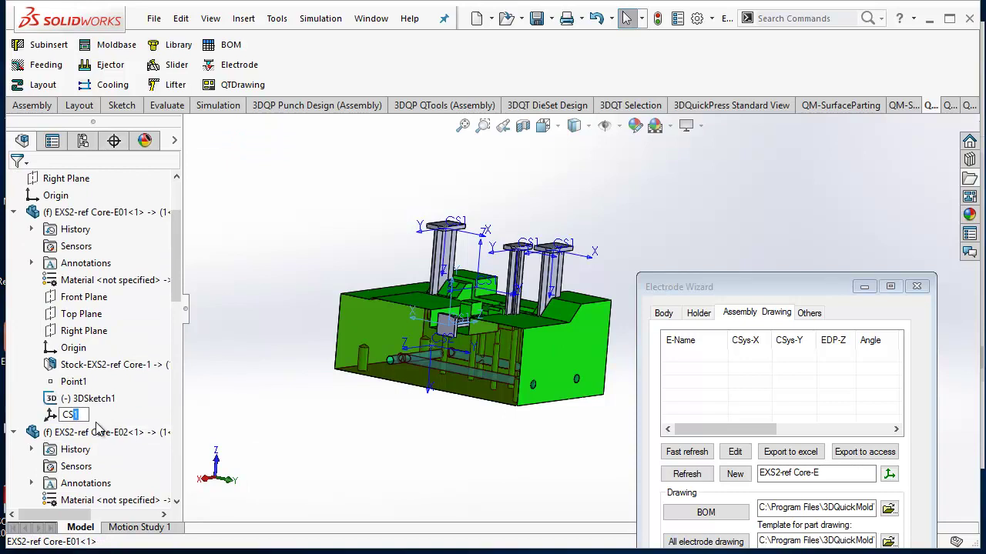
type("2")
left_click(217, 422)
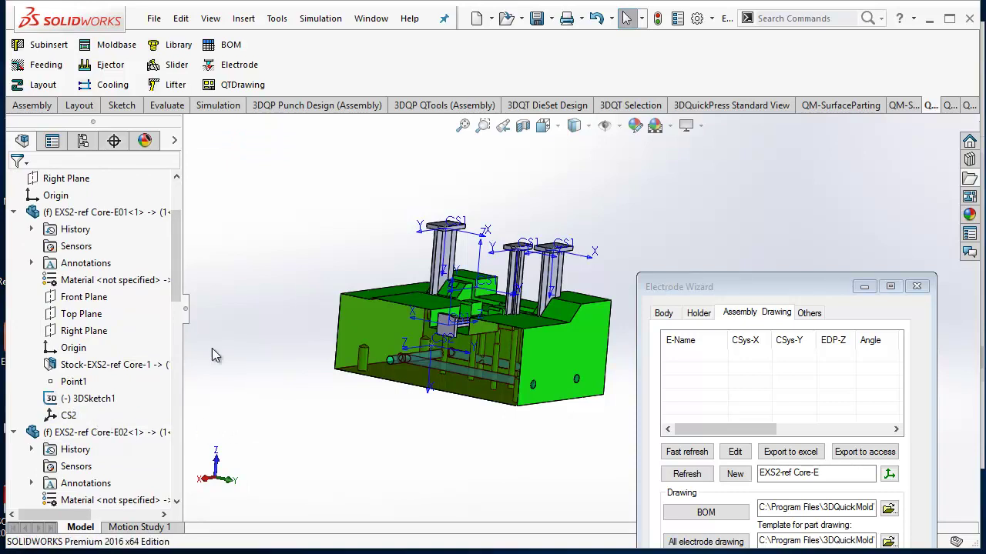
Step: Collapse the E01–E04 components in the FeatureManager tree
left_click(13, 212)
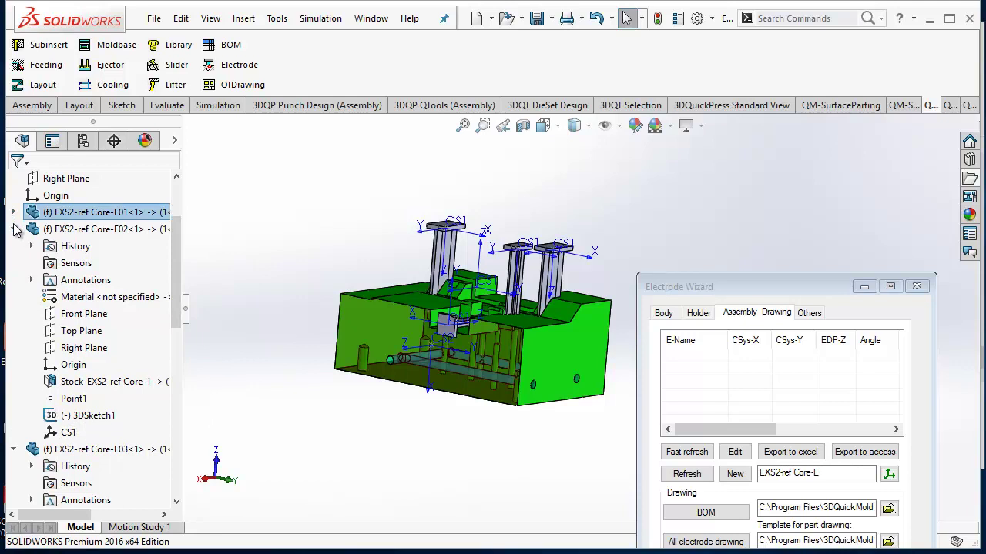
left_click(13, 228)
left_click(13, 245)
left_click(13, 262)
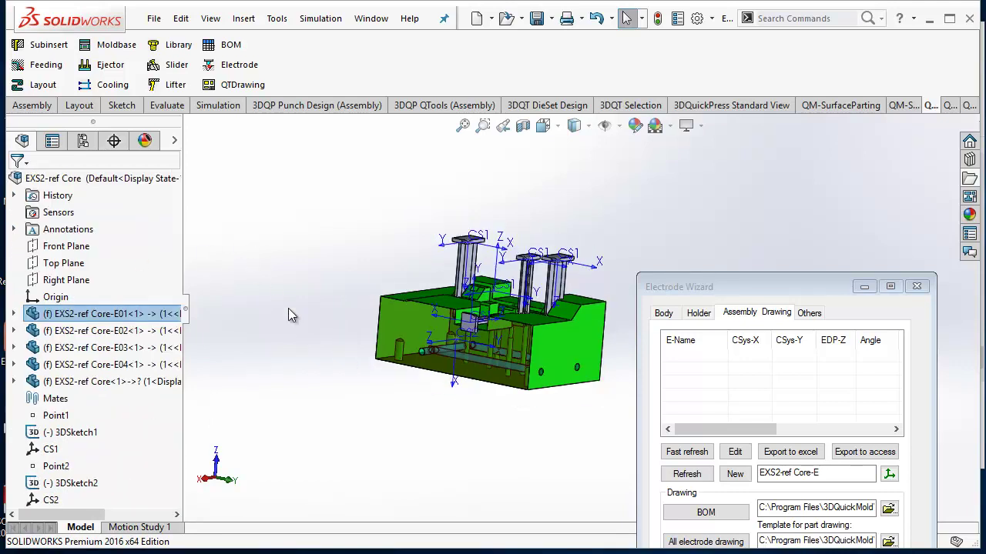
left_click_drag(735, 287, 718, 161)
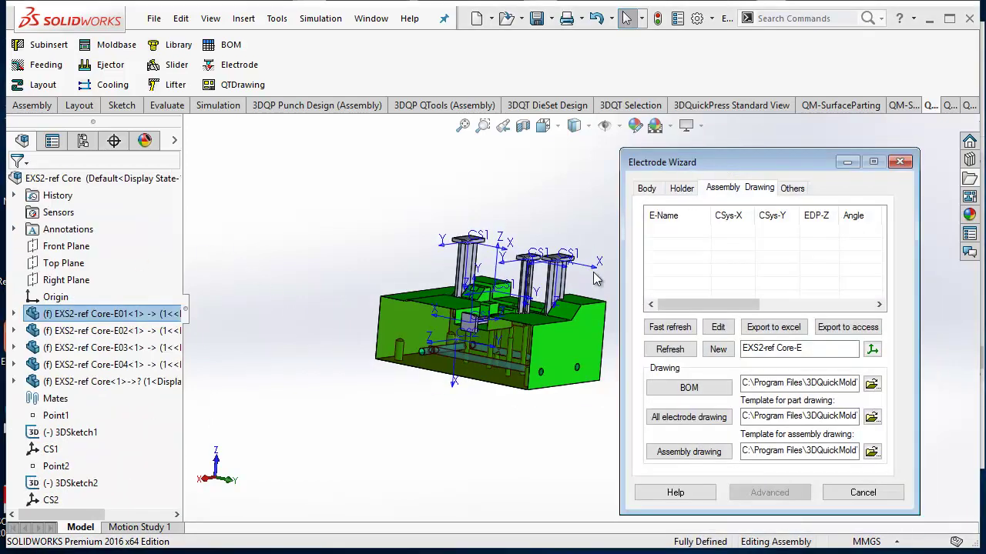
Step: Refresh the Assembly Drawing tab to build the CS2 configuration and the four electrodes' coordinates and angles
left_click(793, 189)
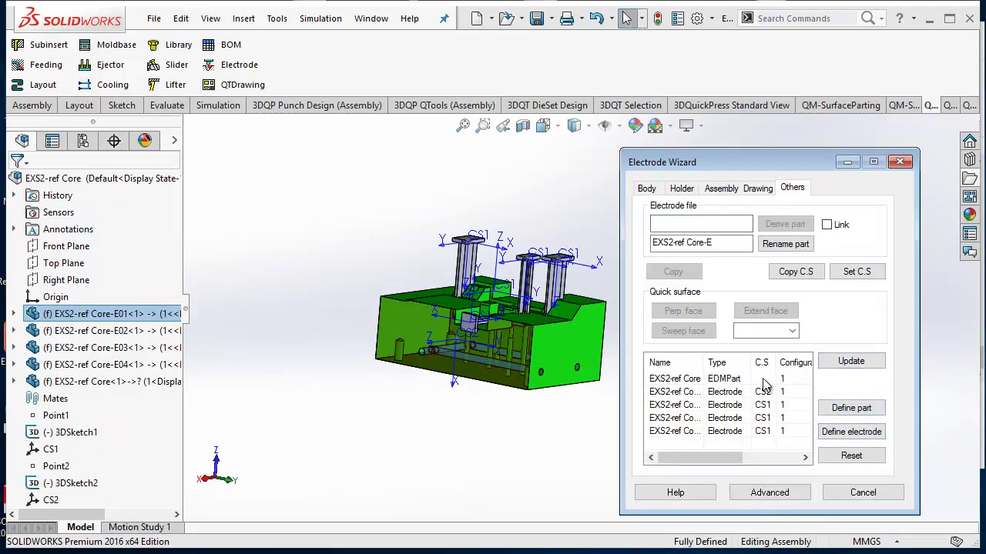
left_click(740, 189)
left_click(663, 351)
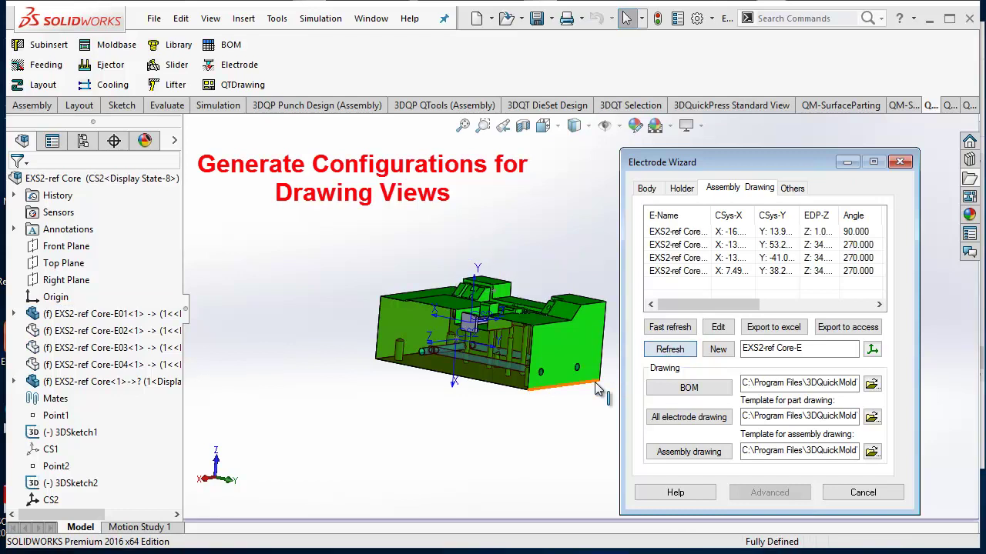
Step: Activate configurations CS1, E01, E02, E03 and E04 in turn, then return to Default
mouse_move(734, 302)
left_mouse_down()
mouse_move(803, 303)
mouse_move(735, 302)
left_mouse_up()
left_click(82, 143)
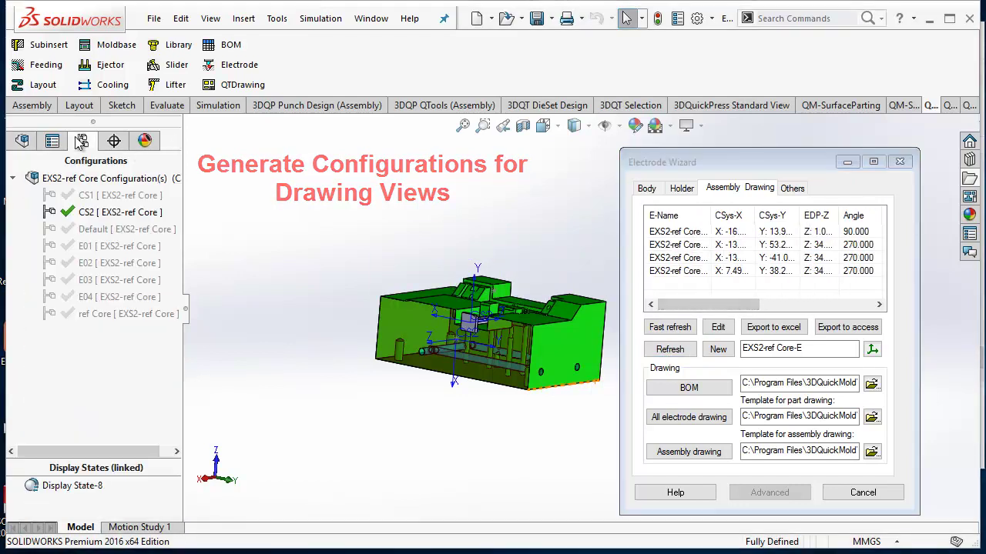
double_click(115, 195)
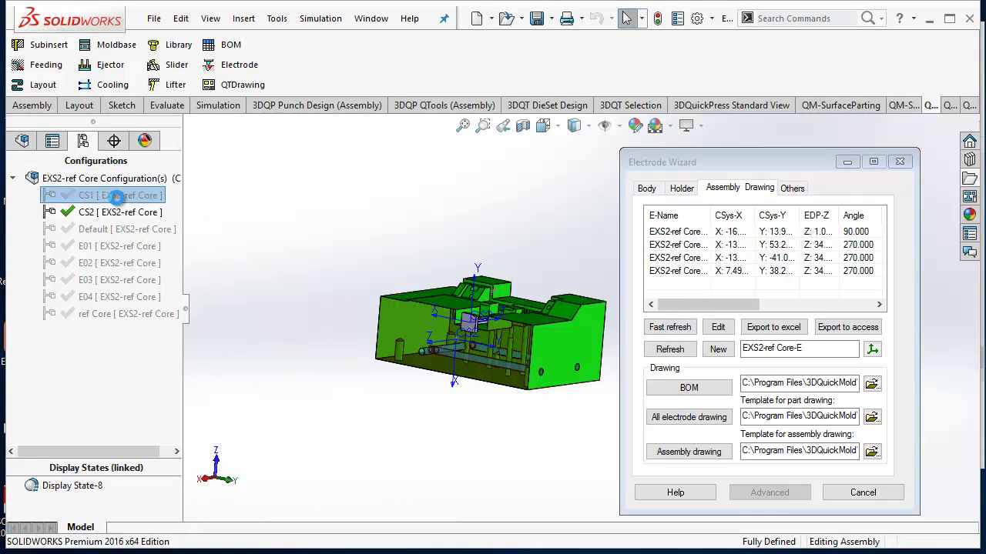
double_click(113, 247)
double_click(113, 263)
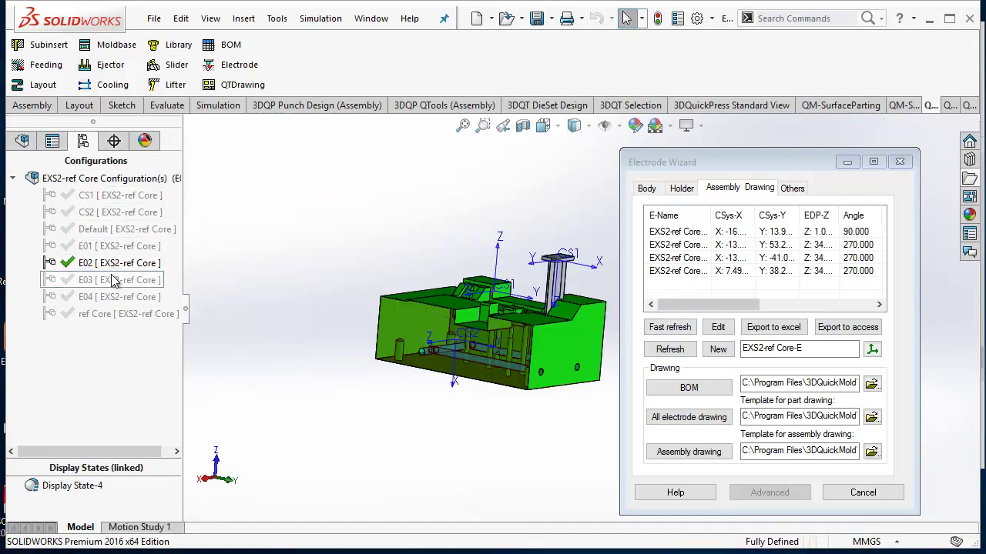
double_click(114, 280)
double_click(114, 296)
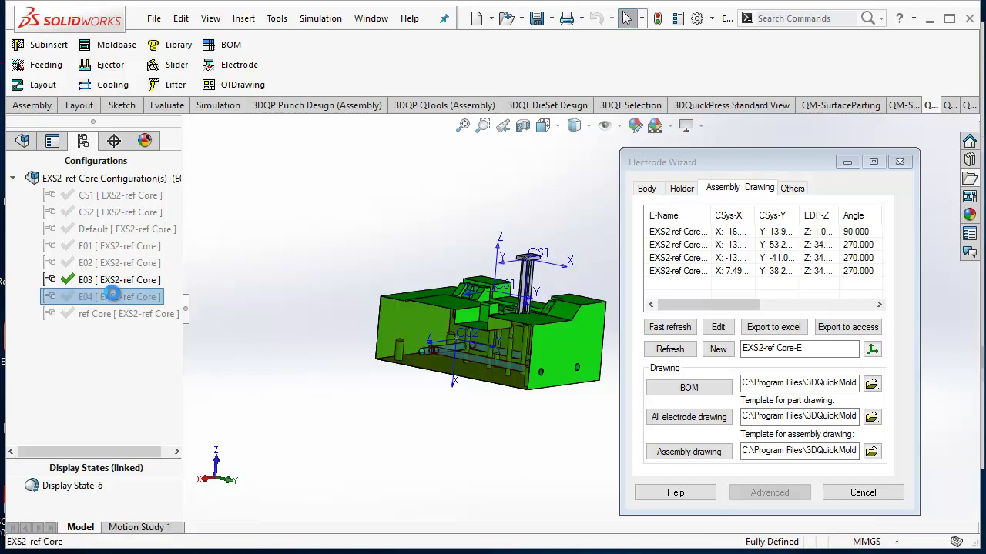
double_click(114, 232)
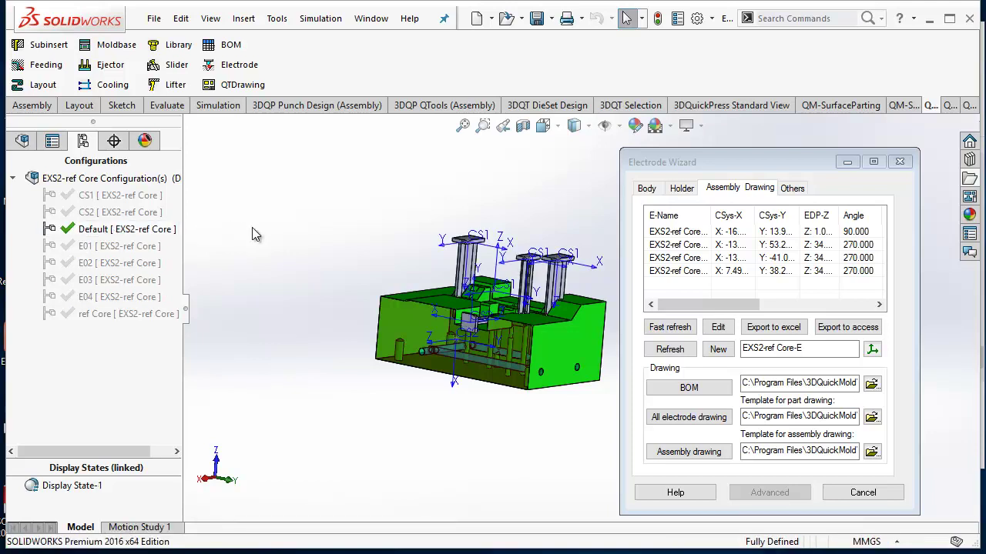
left_click(23, 141)
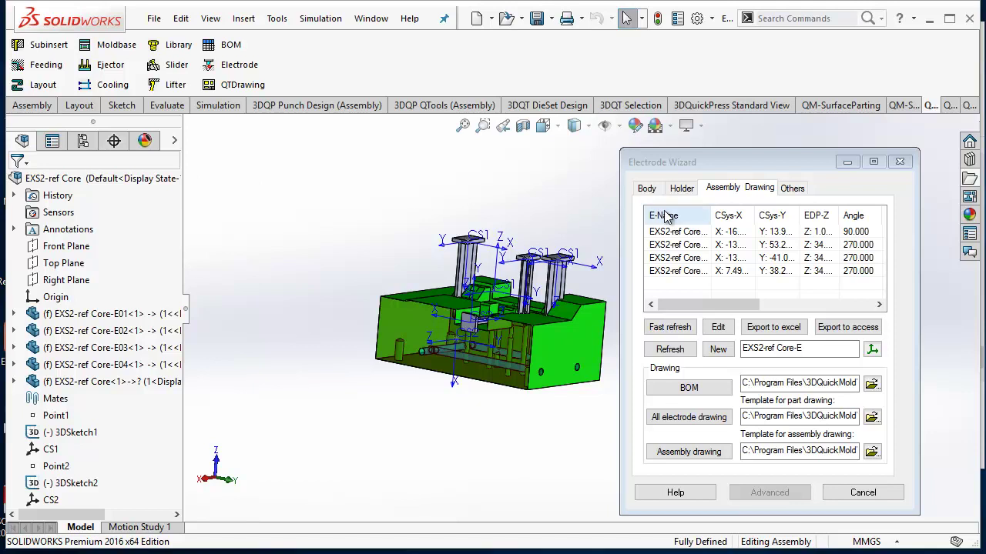
Step: Insert the electrode BOM table for E01–E04 and place it below the electrodes
left_click(702, 392)
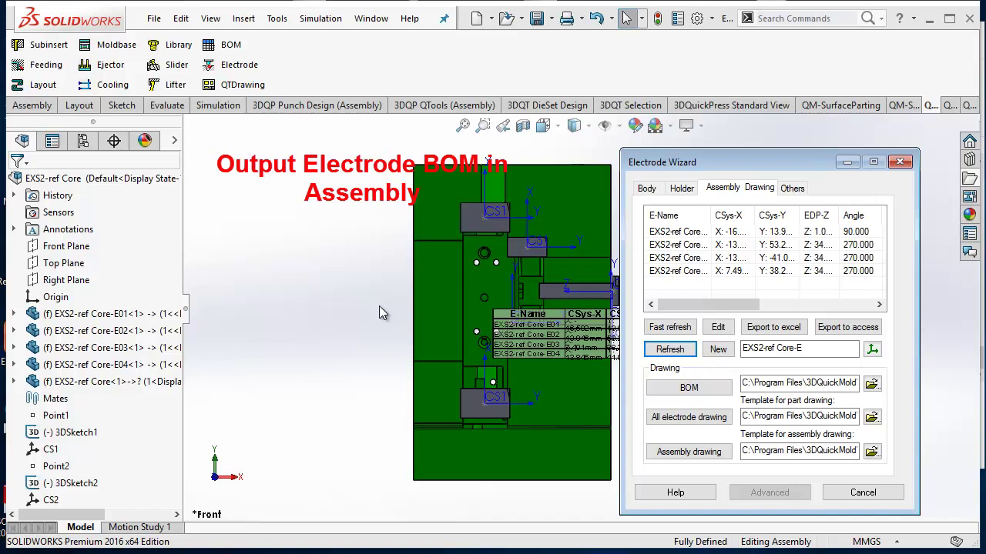
middle_click_drag(379, 306, 127, 297, "ctrl")
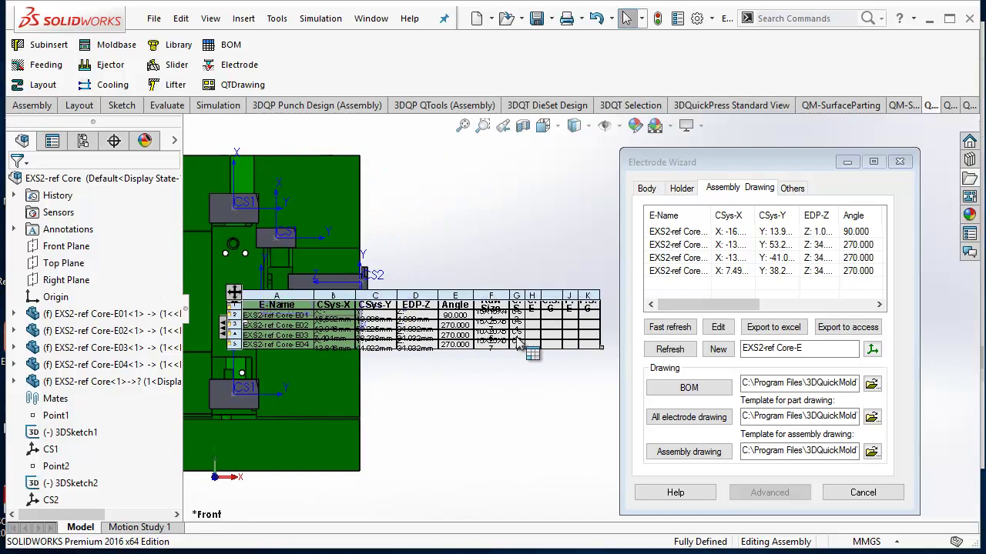
left_click_drag(233, 294, 378, 405)
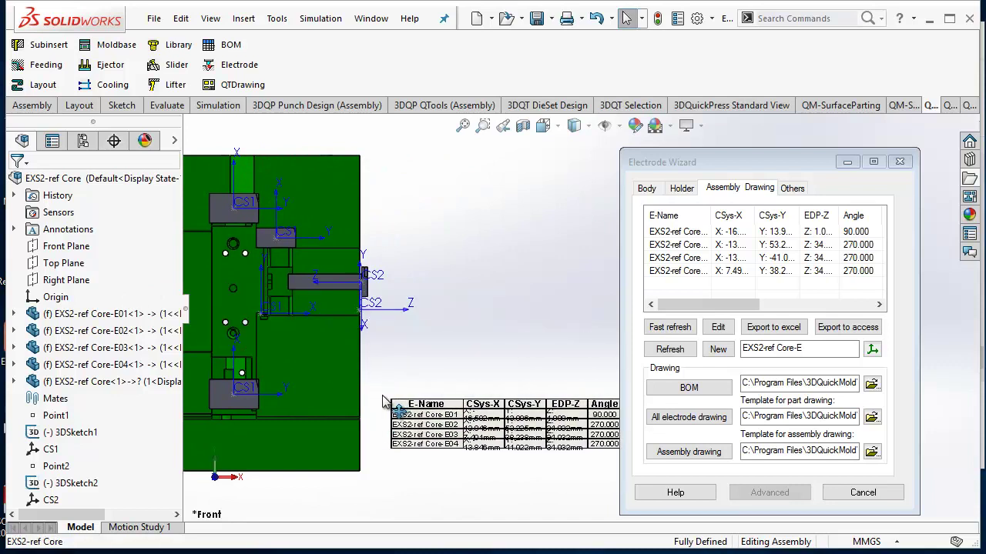
left_click(457, 310)
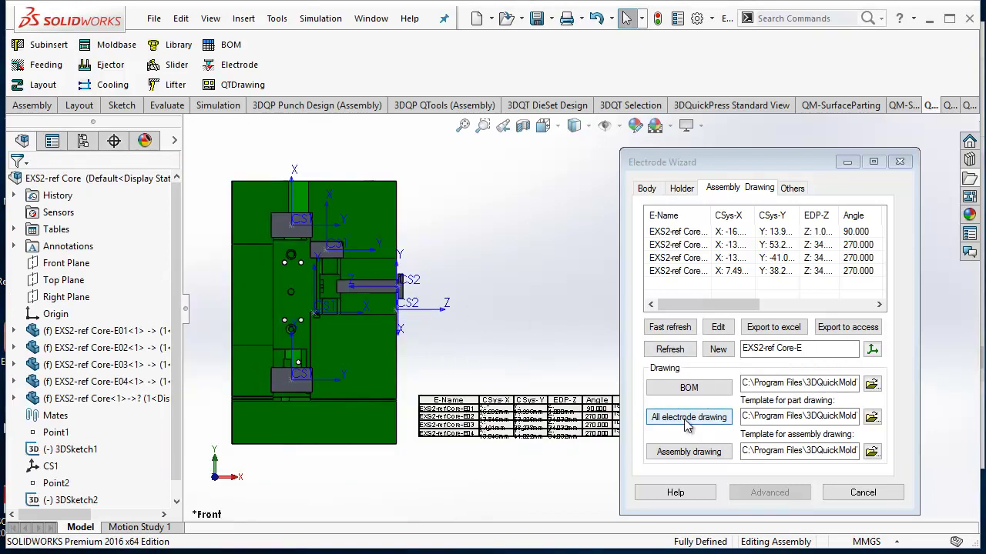
Step: Generate the electrode assembly drawing from the CS1 coordinate system
scroll(73, 476, "down", 1)
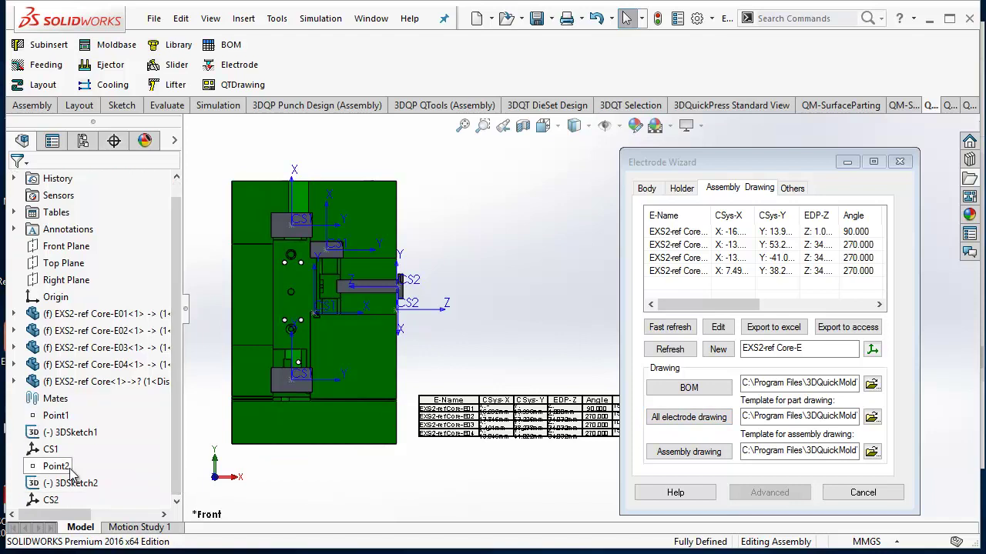
left_click(46, 449)
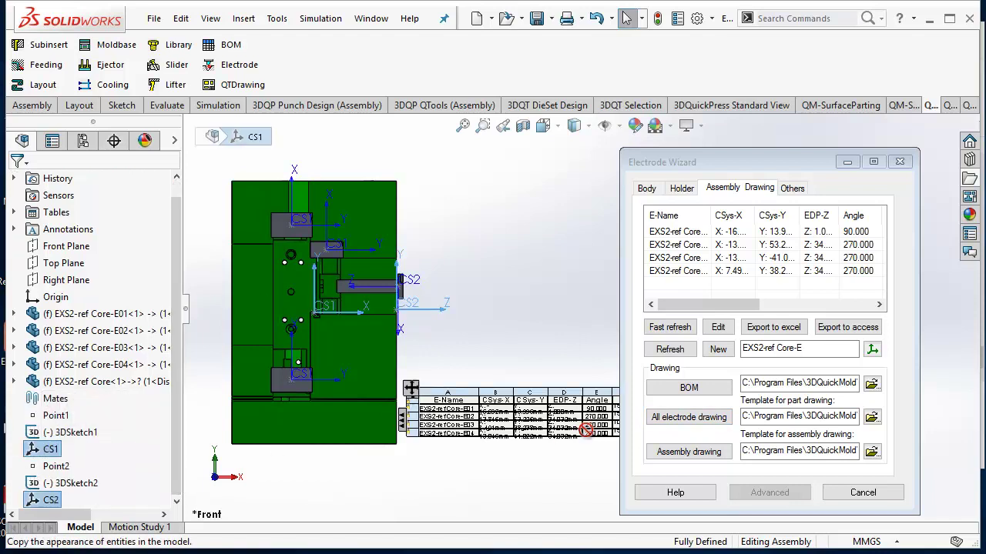
left_click(690, 454)
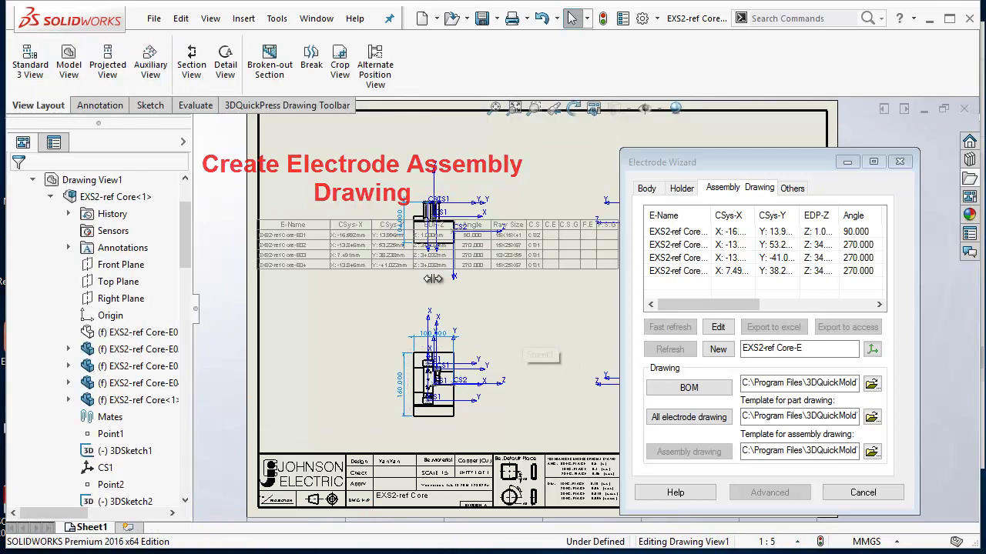
Step: Move the electrode table to the sheet's top-left and line up the four assembly views
left_click_drag(266, 219, 271, 104)
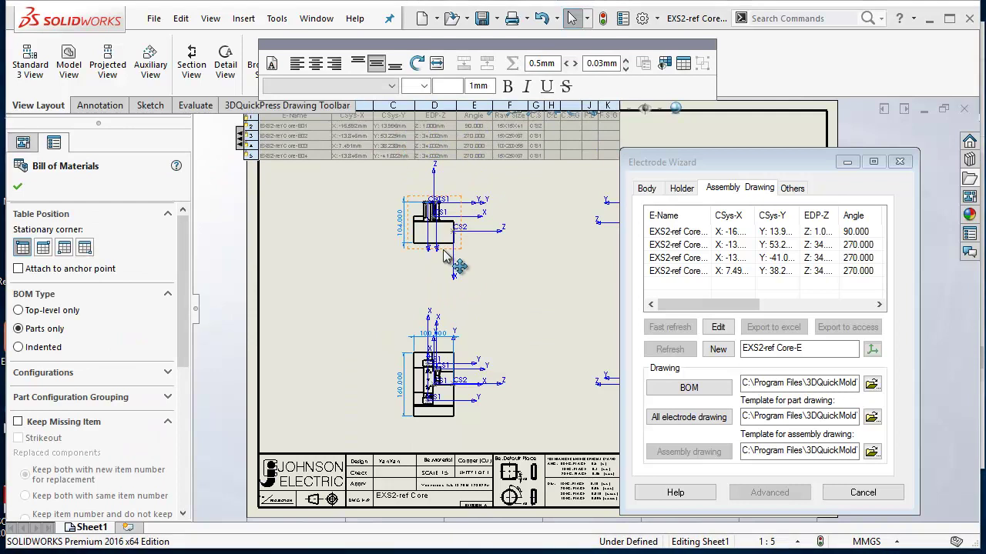
left_click_drag(444, 258, 462, 296)
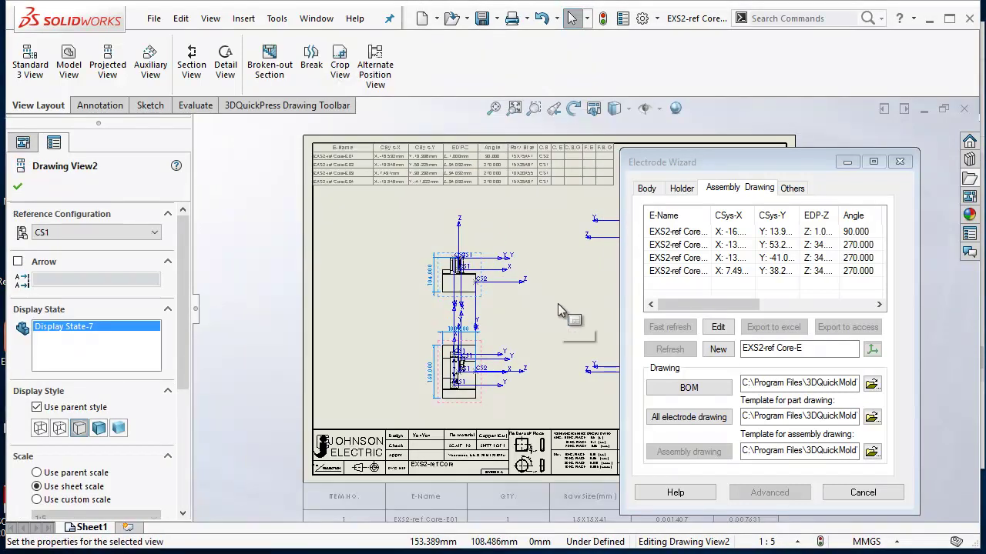
middle_click_drag(557, 311, 439, 292, "ctrl")
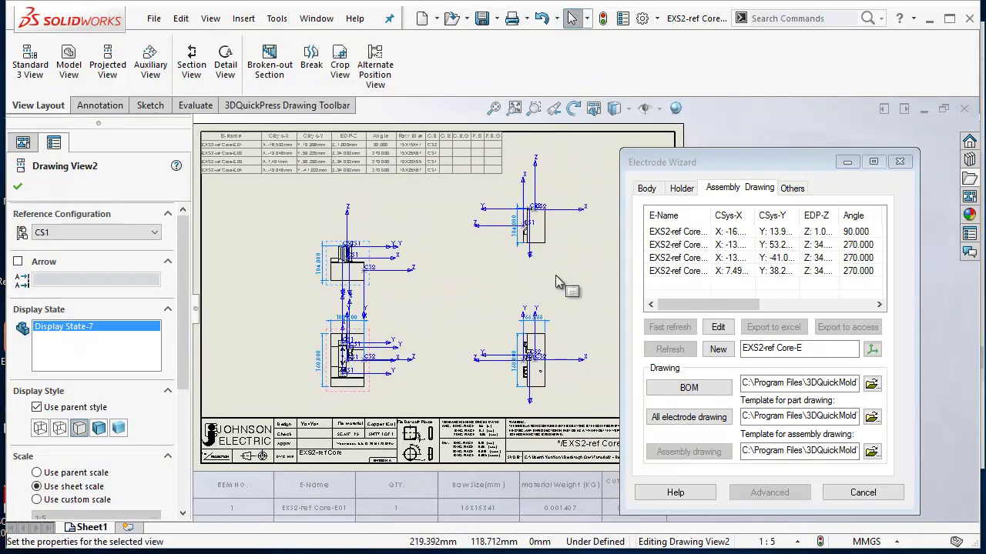
left_click_drag(547, 256, 548, 293)
left_click(539, 312)
left_click(438, 304)
scroll(385, 292, "down", 2)
scroll(377, 289, "down", 2)
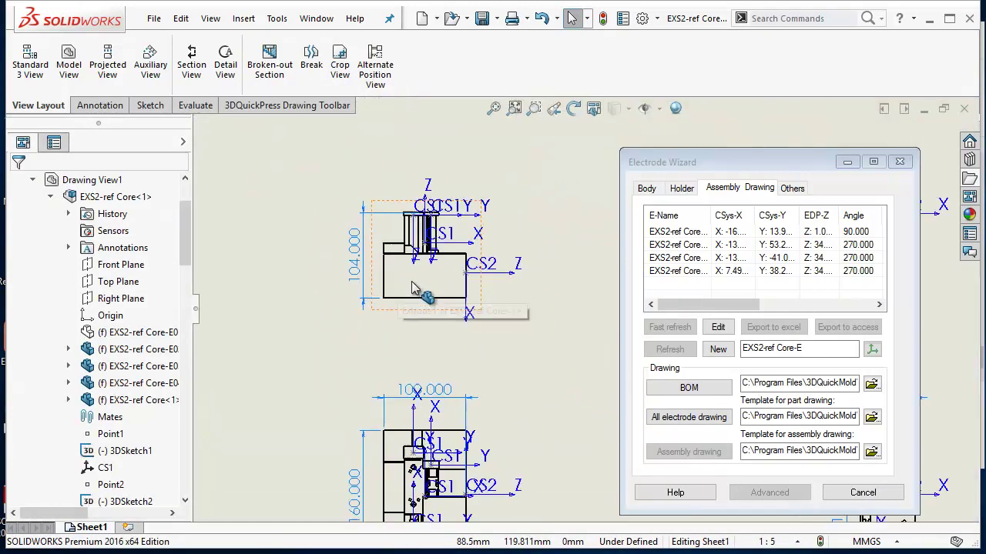
scroll(370, 285, "down", 1)
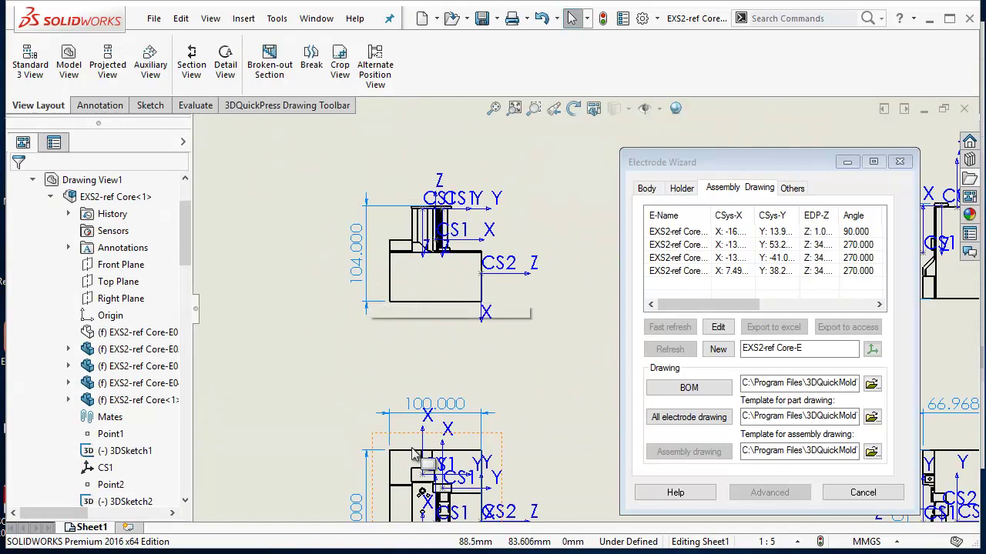
middle_click_drag(545, 435, 356, 385)
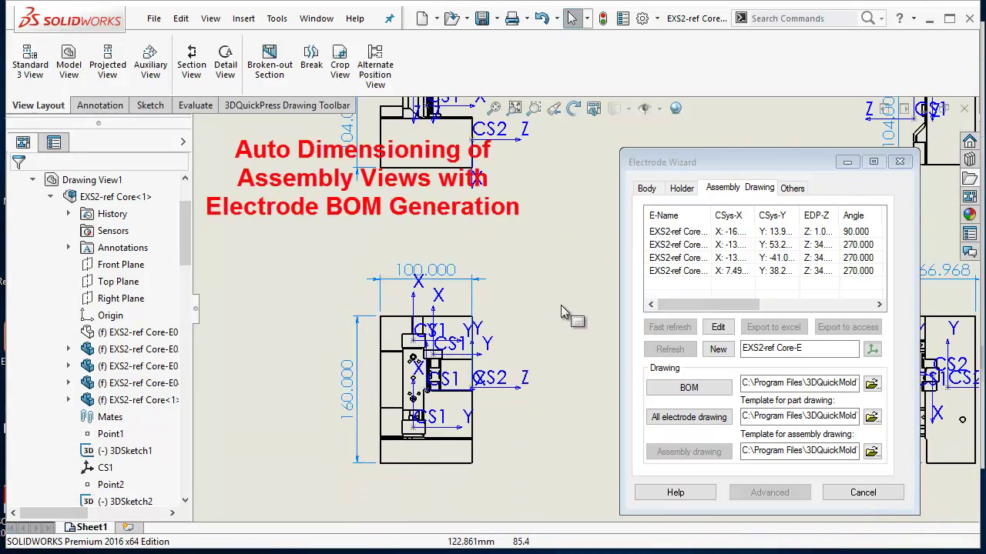
middle_click_drag(567, 315, 276, 316)
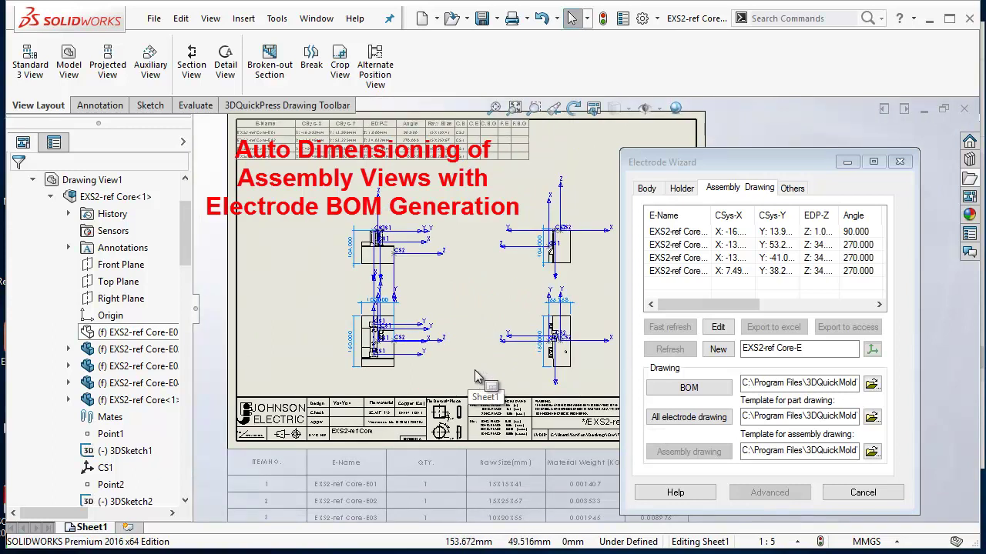
mouse_move(475, 376)
middle_mouse_down()
mouse_move(396, 287)
mouse_move(442, 310)
mouse_move(462, 386)
middle_mouse_up()
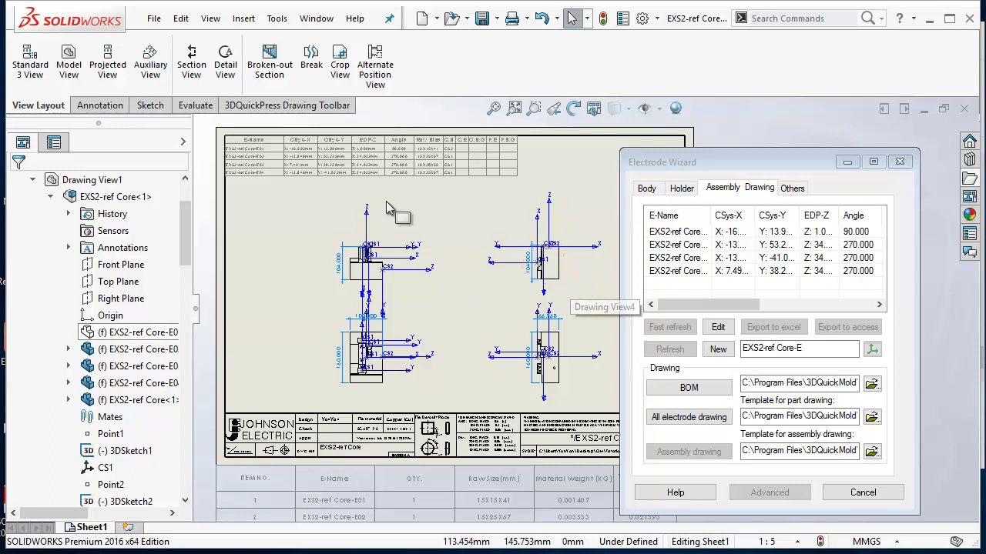
Step: Switch back to the EXS2-ref Core assembly and clear the CS1 selection
left_click(320, 17)
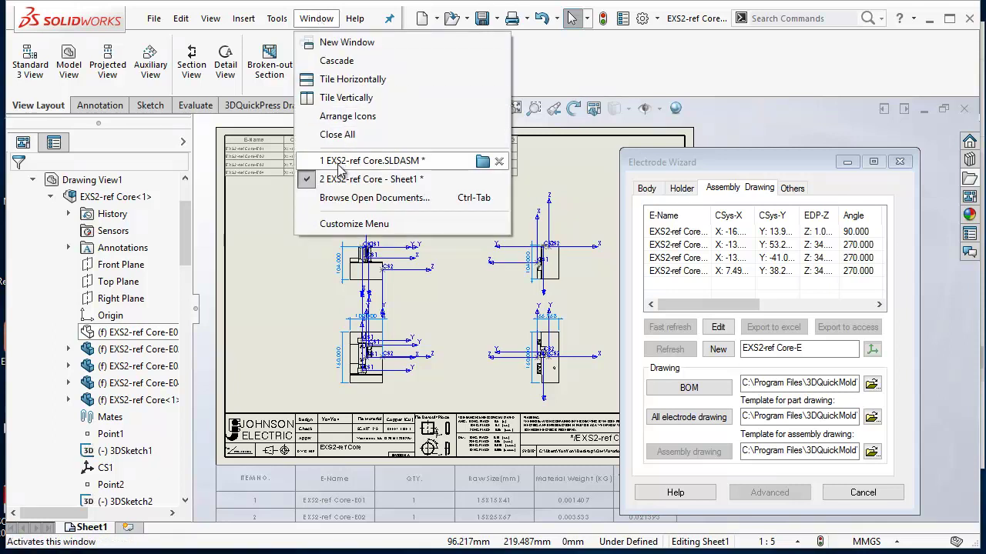
left_click(328, 159)
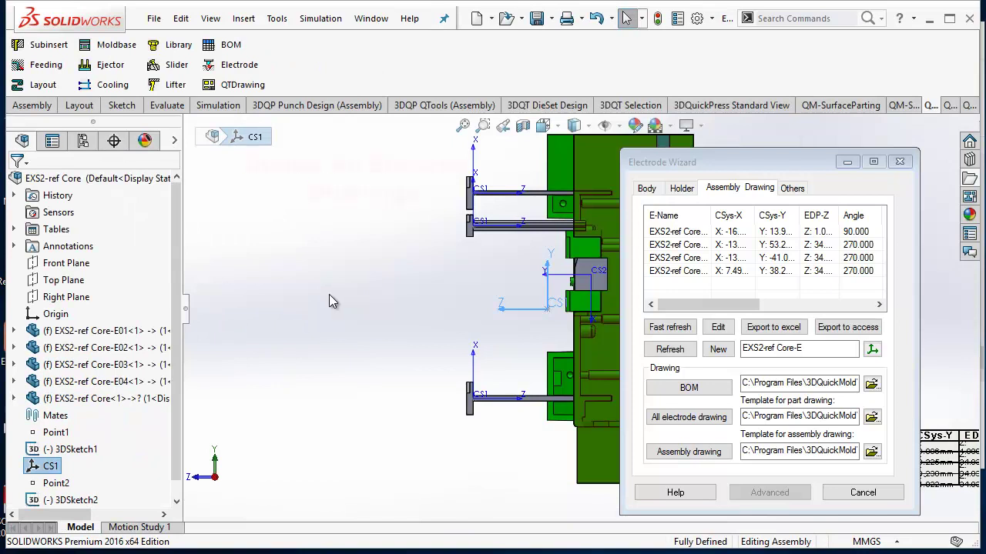
left_click(303, 320)
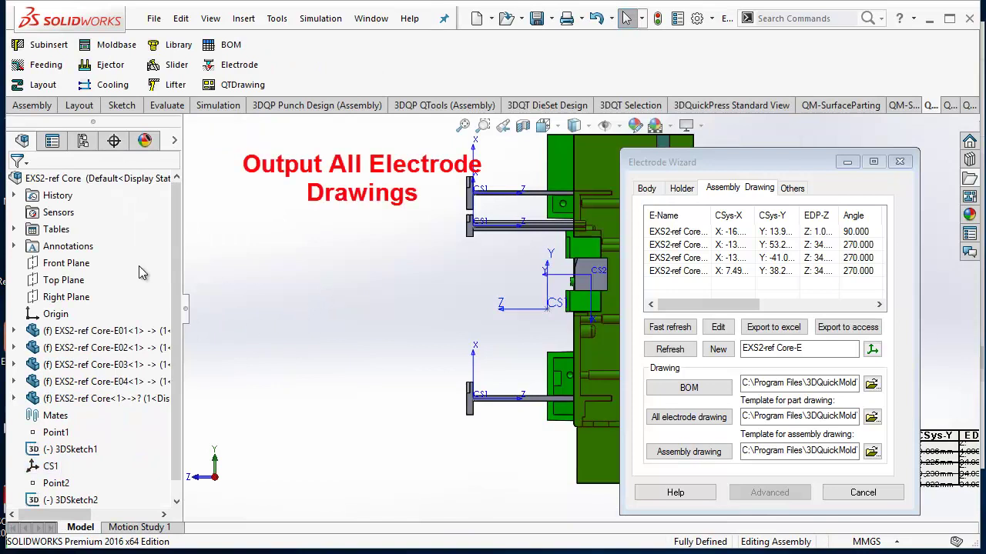
Step: Generate drawings for all four electrodes, then cancel out of the Electrode Wizard
left_click(654, 420)
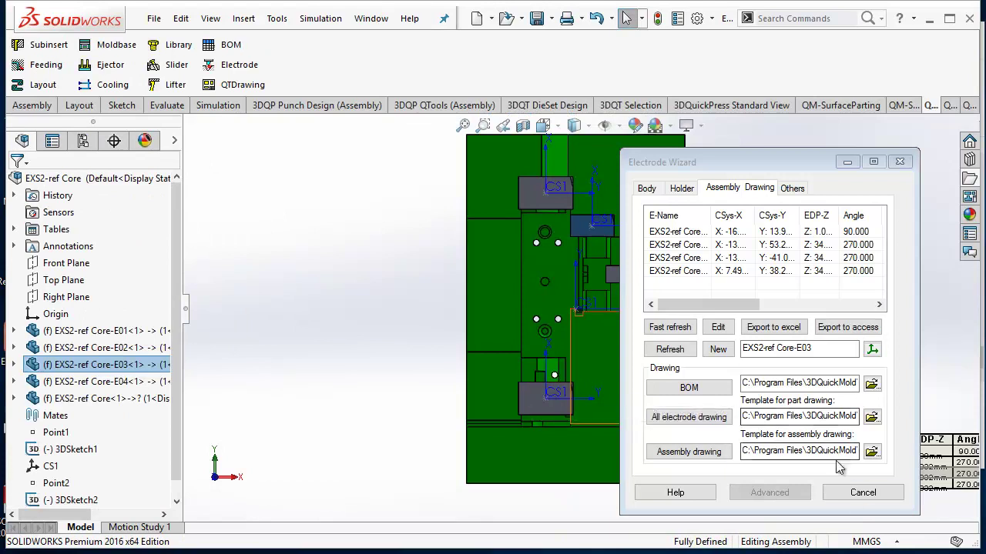
left_click(861, 492)
left_click(366, 19)
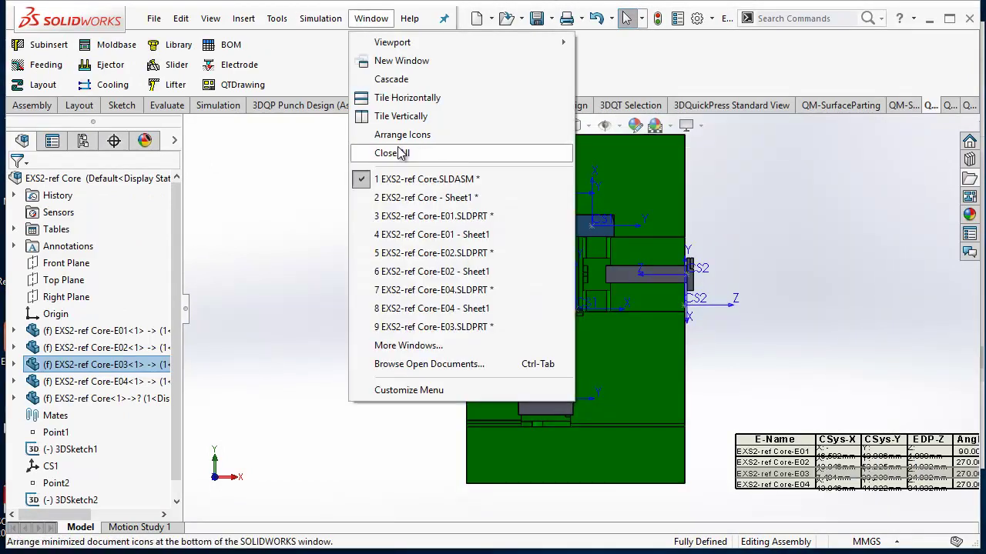
Step: Open the EXS2-ref Core-E01 drawing, then reposition Drawing View5, the EDM table and the front/top views
left_click(415, 234)
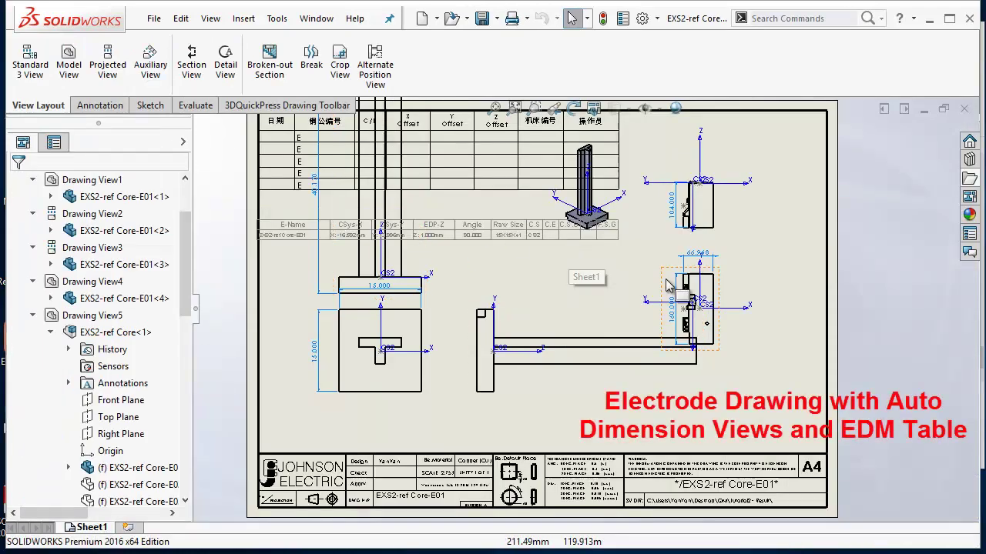
left_click_drag(709, 362, 777, 413)
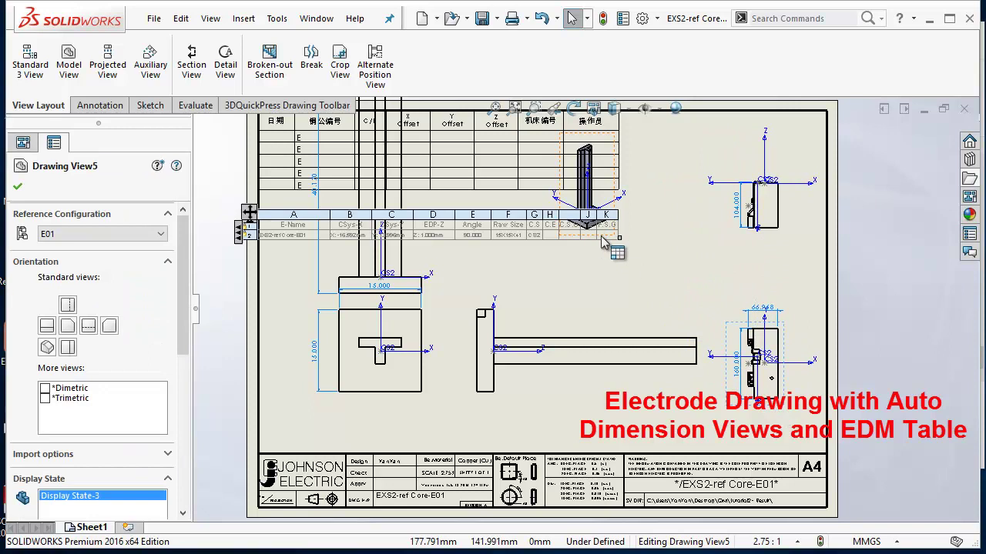
left_click(622, 210)
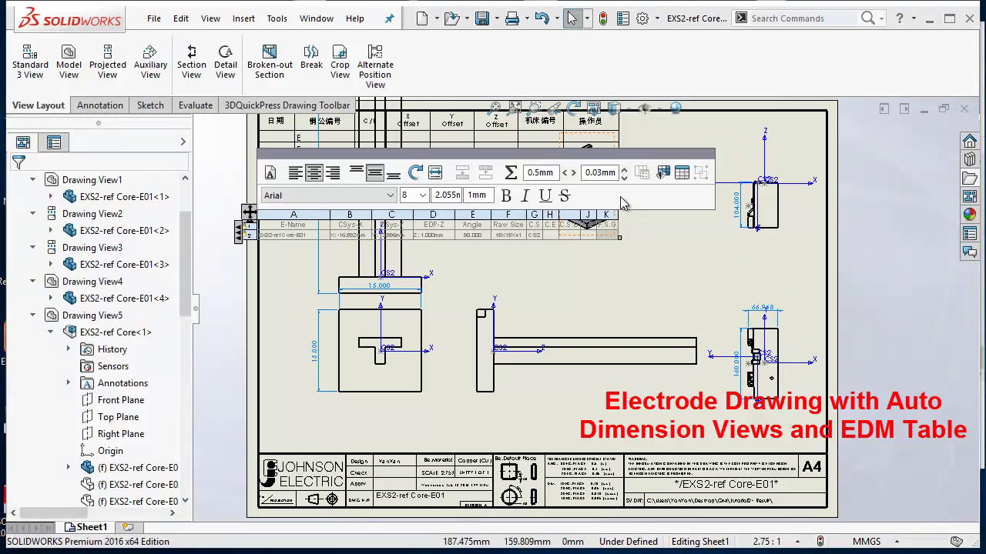
left_click_drag(250, 211, 250, 194)
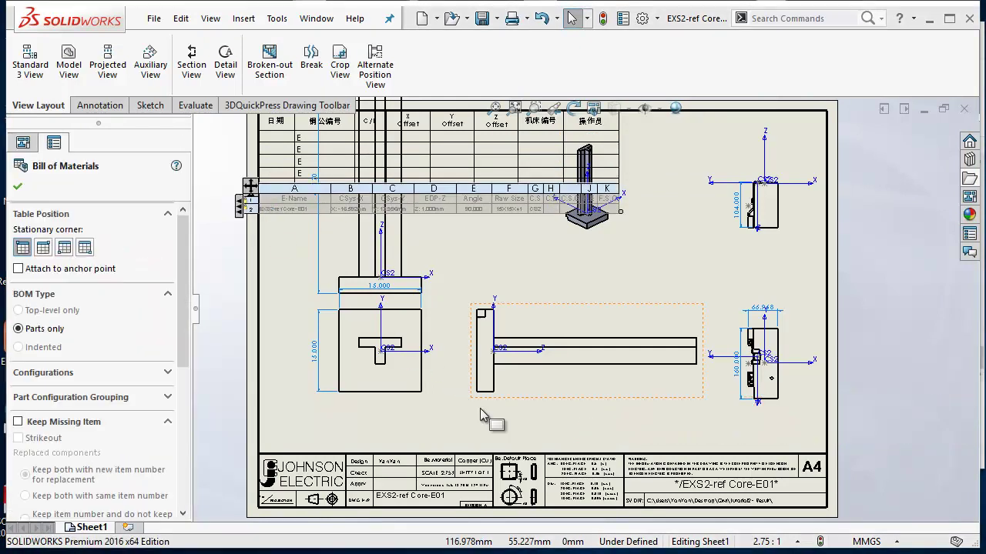
left_click_drag(429, 397, 405, 447)
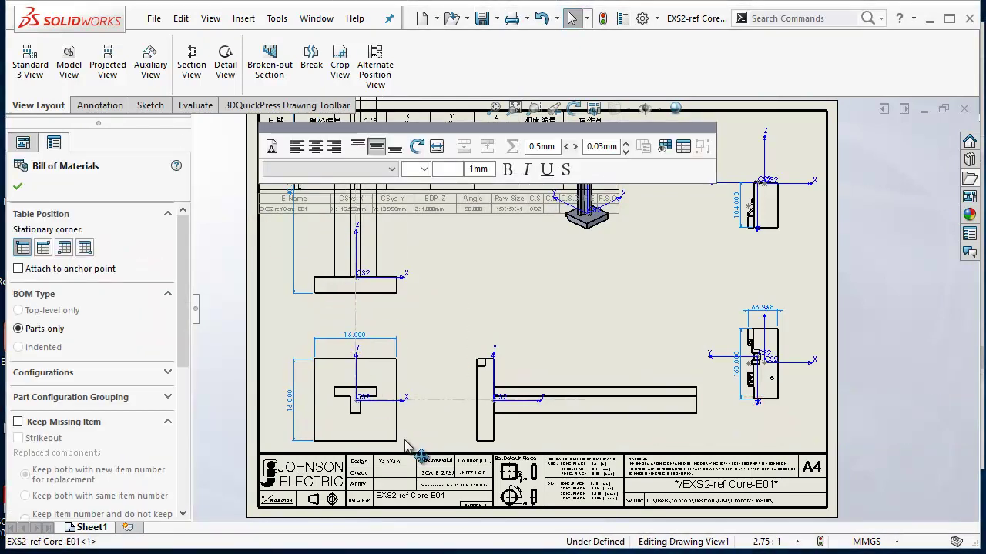
Step: Place the isometric Drawing View4 upper right and shift Drawing View2 down
left_click_drag(576, 246, 660, 257)
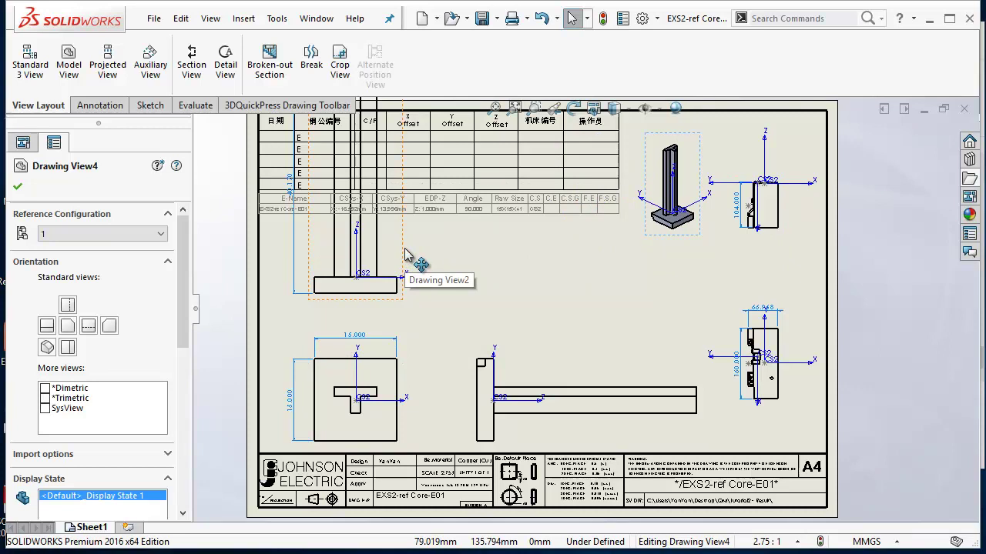
left_click_drag(406, 256, 408, 282)
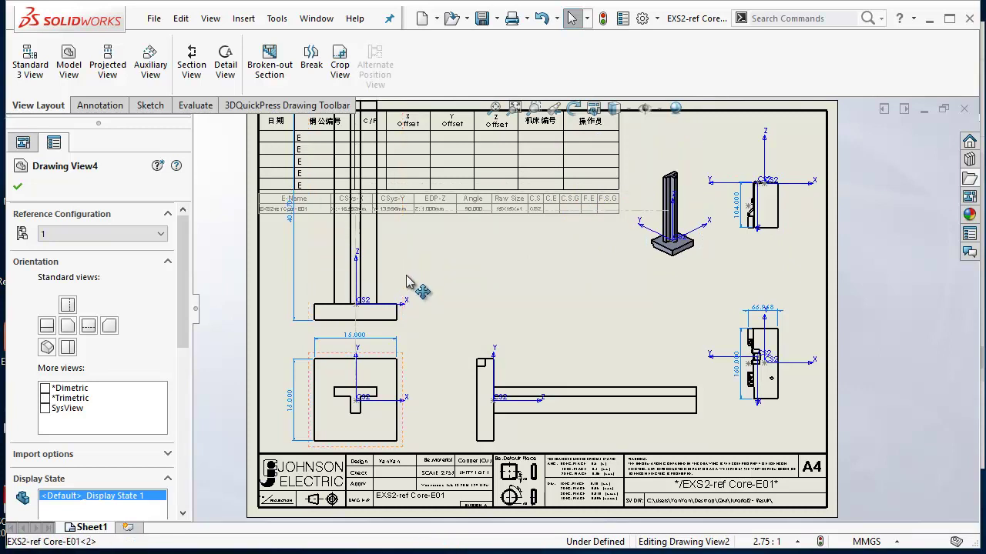
left_click(408, 282)
left_click_drag(659, 266, 559, 284)
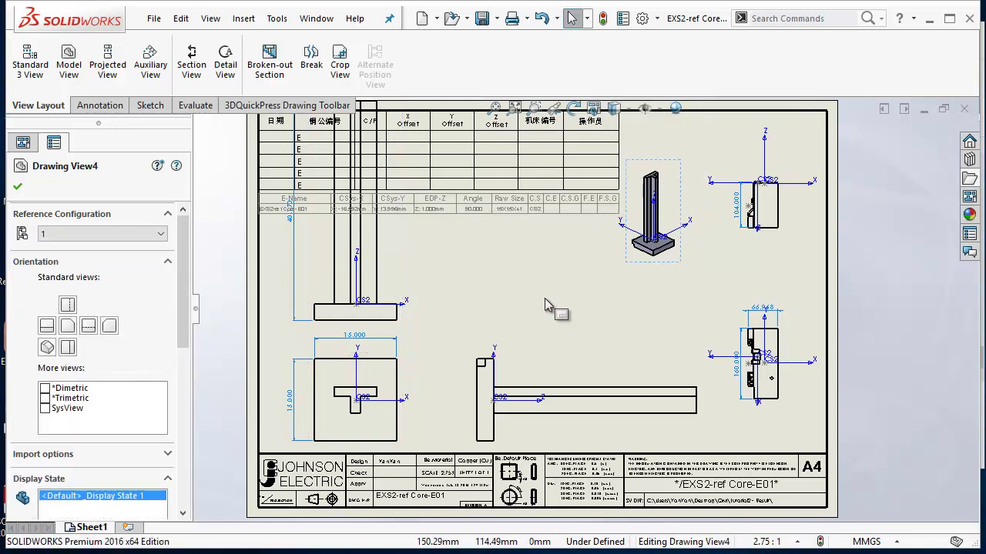
Step: Zoom in and out over the E01 sheet to check the new view layout
scroll(454, 310, "up", 1)
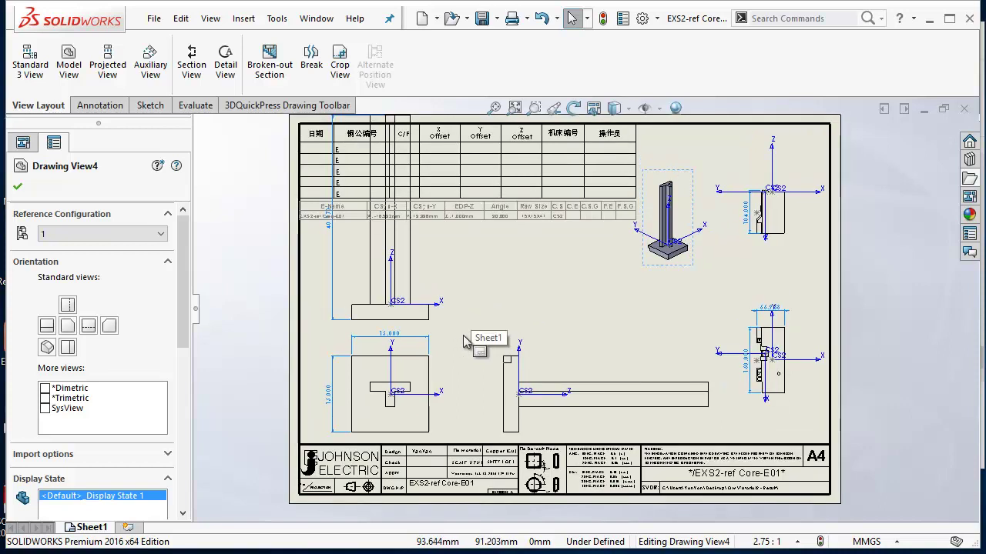
scroll(378, 387, "down", 1)
scroll(408, 378, "down", 3)
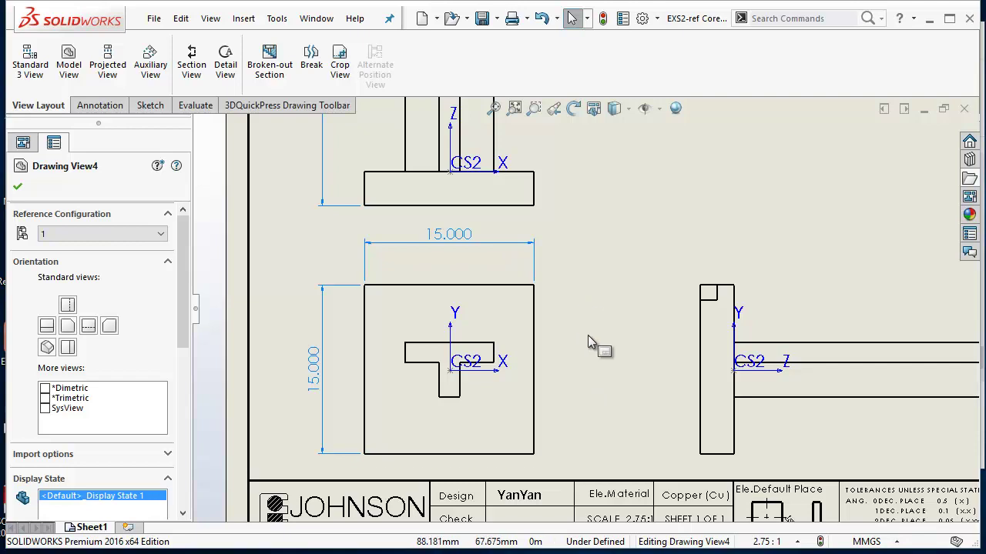
scroll(629, 348, "up", 3)
scroll(693, 331, "up", 1)
scroll(739, 320, "down", 1)
scroll(764, 311, "down", 3)
scroll(740, 310, "down", 1)
scroll(701, 312, "down", 1)
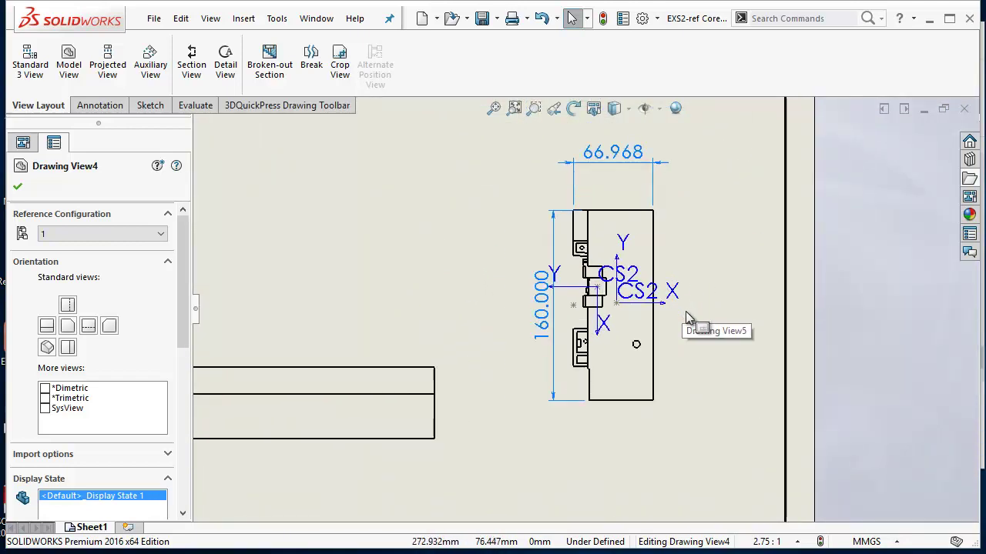
scroll(697, 307, "up", 1)
scroll(697, 307, "up", 1)
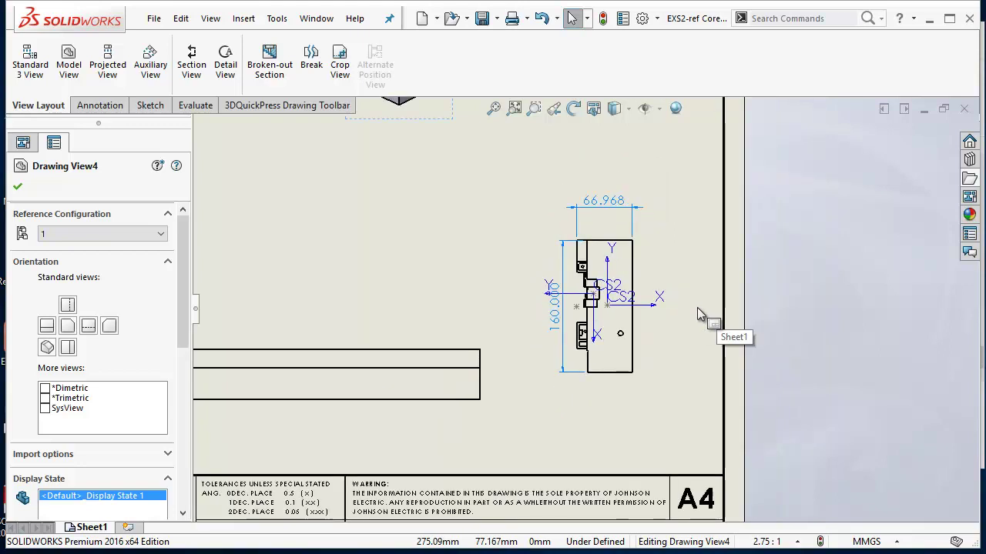
scroll(686, 288, "up", 1)
scroll(685, 287, "up", 1)
scroll(671, 281, "up", 1)
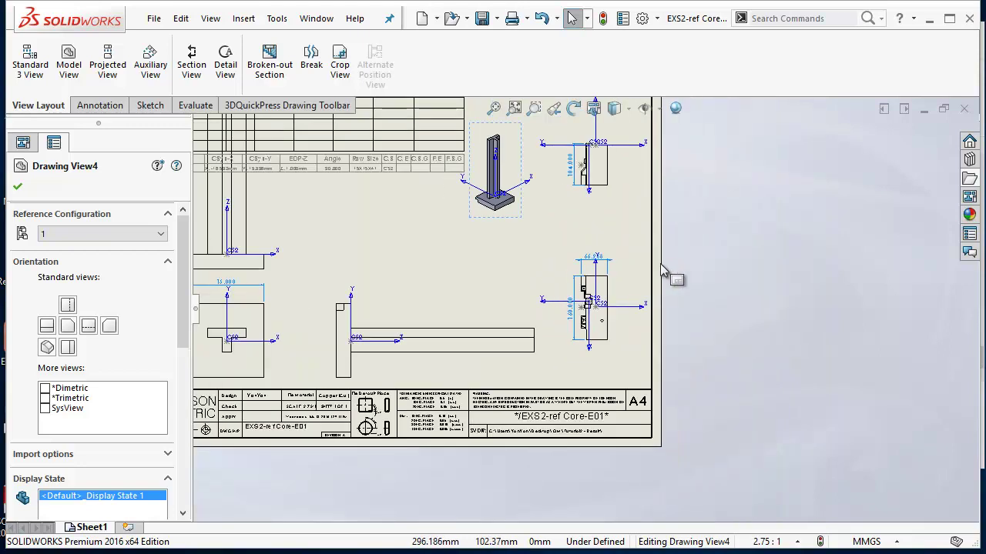
scroll(616, 261, "up", 1)
scroll(565, 243, "up", 1)
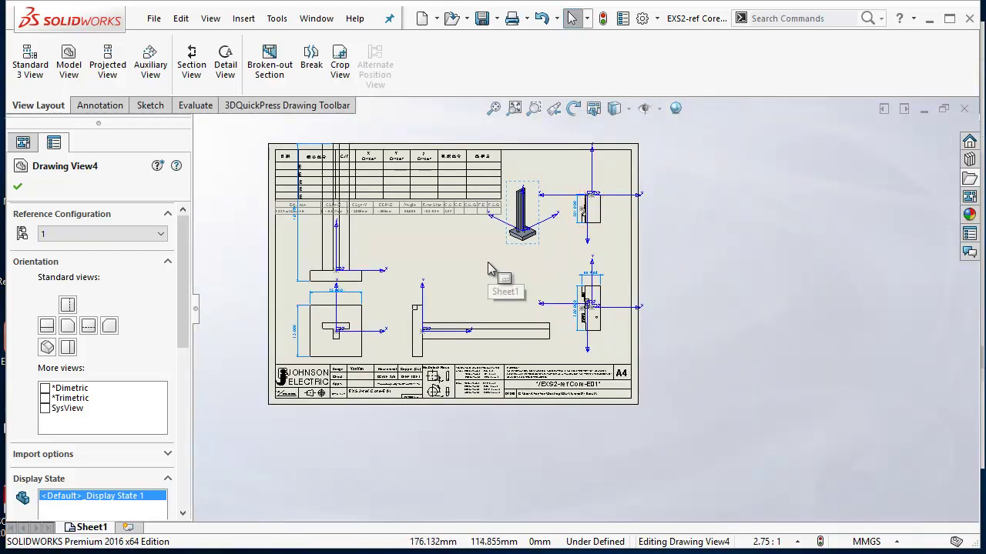
scroll(441, 269, "down", 1)
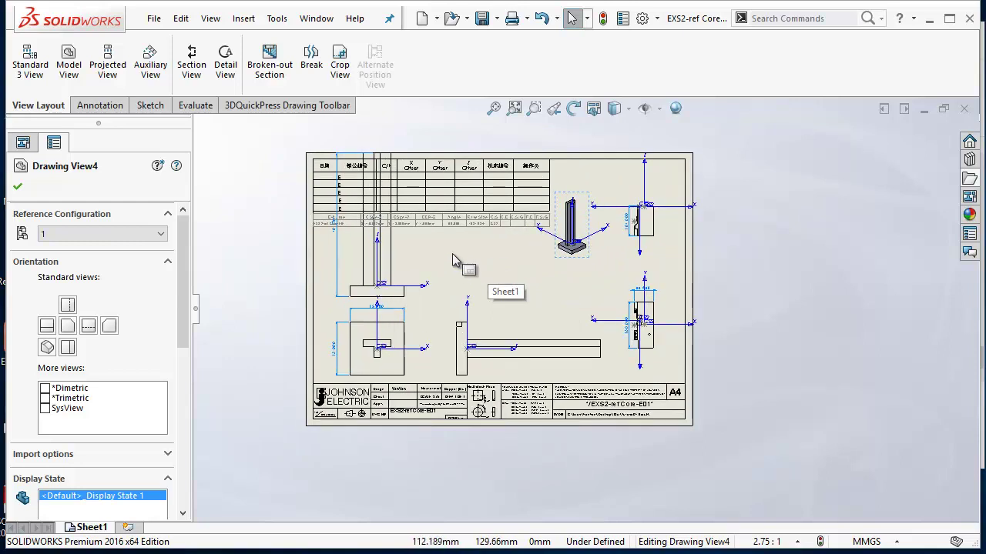